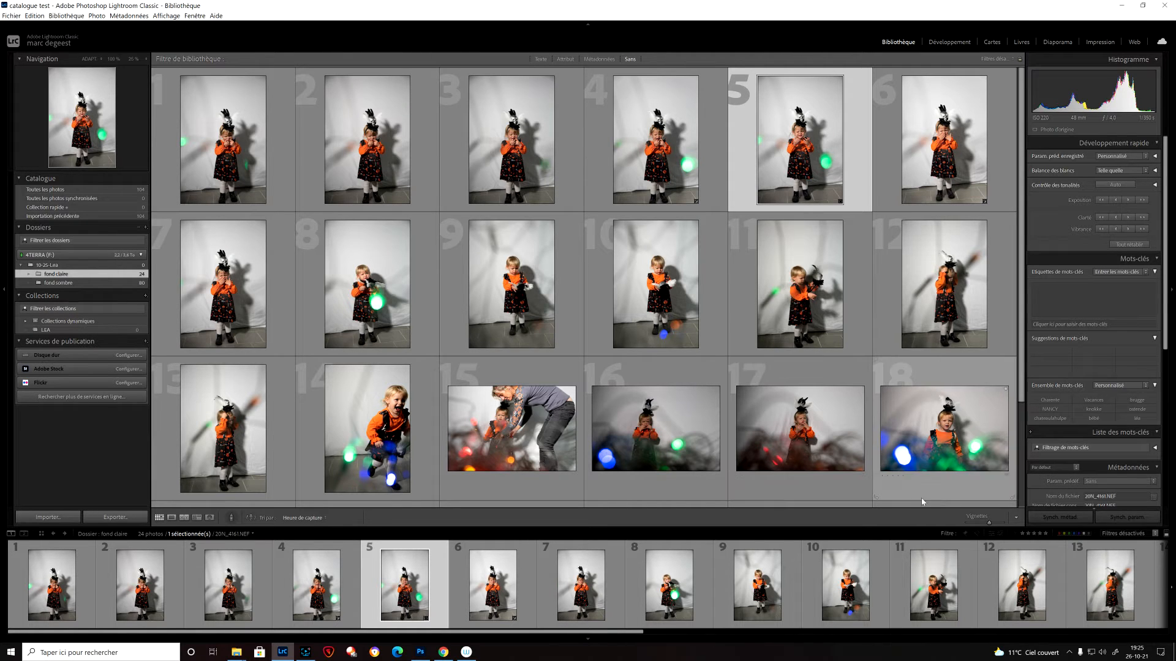
# Enlarge the grid thumbnails and hide both side panels so that four large photos fit per row
pyautogui.moveTo(989, 522); pyautogui.dragTo(1003, 525)
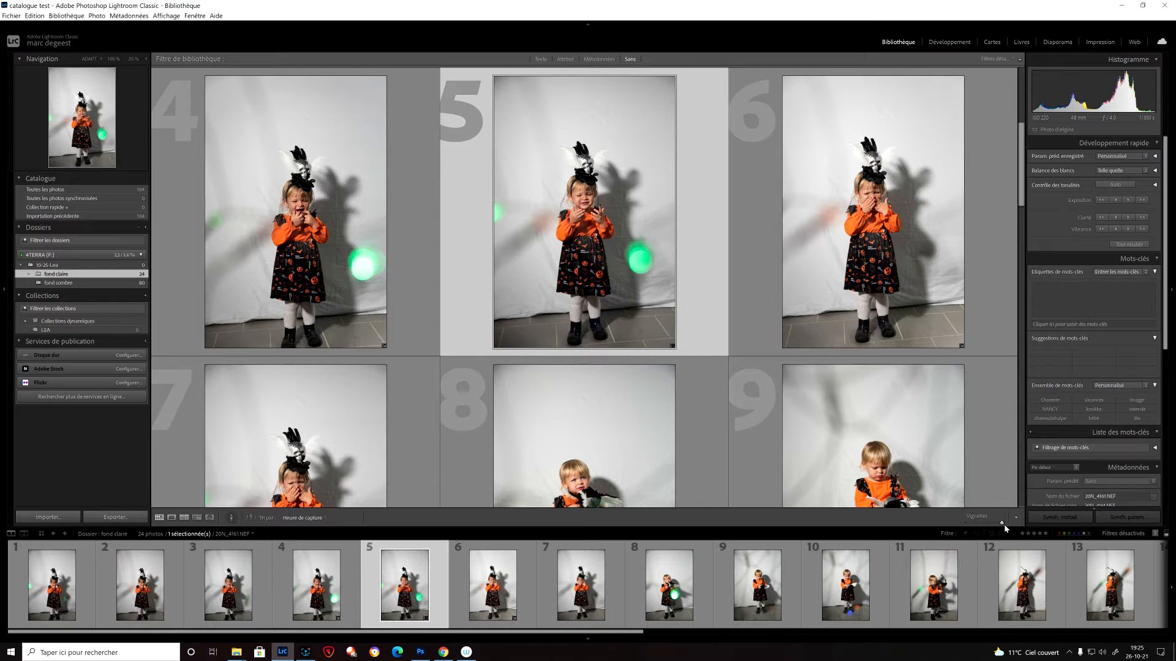
pyautogui.press('Tab')
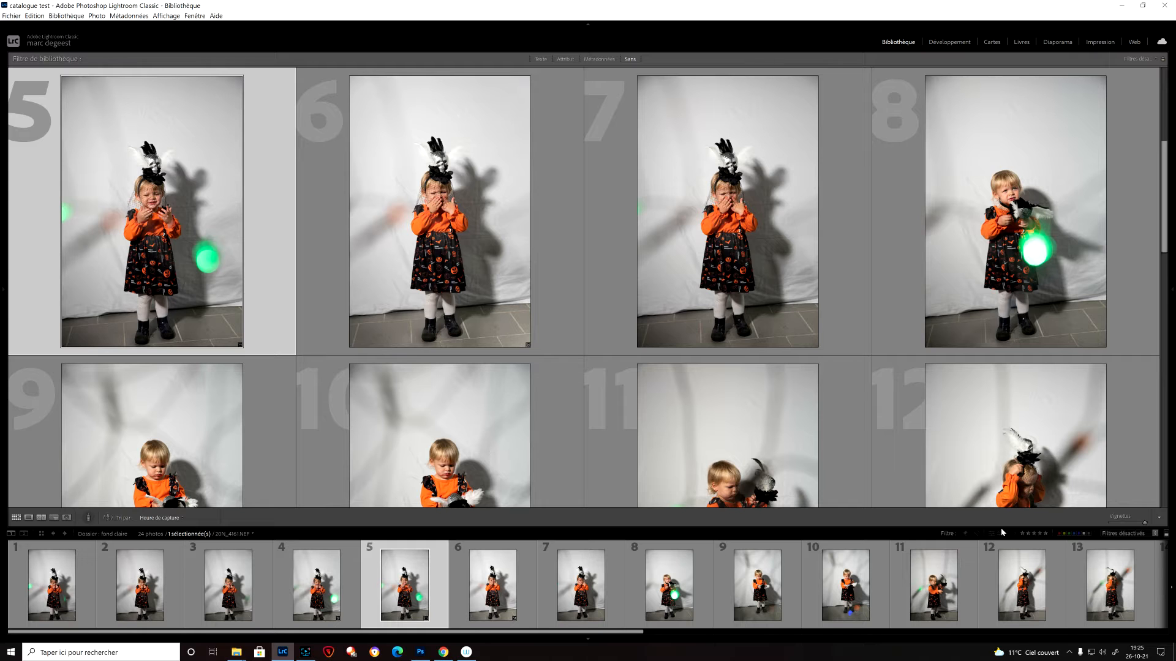
pyautogui.press('Tab')
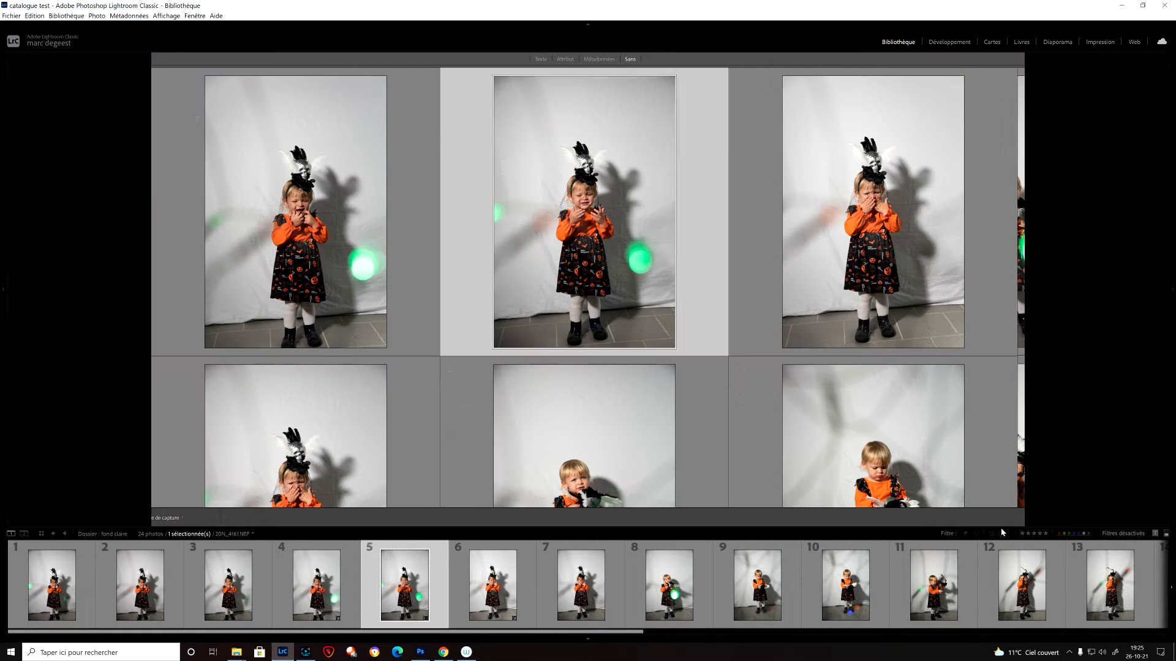
pyautogui.press('Tab')
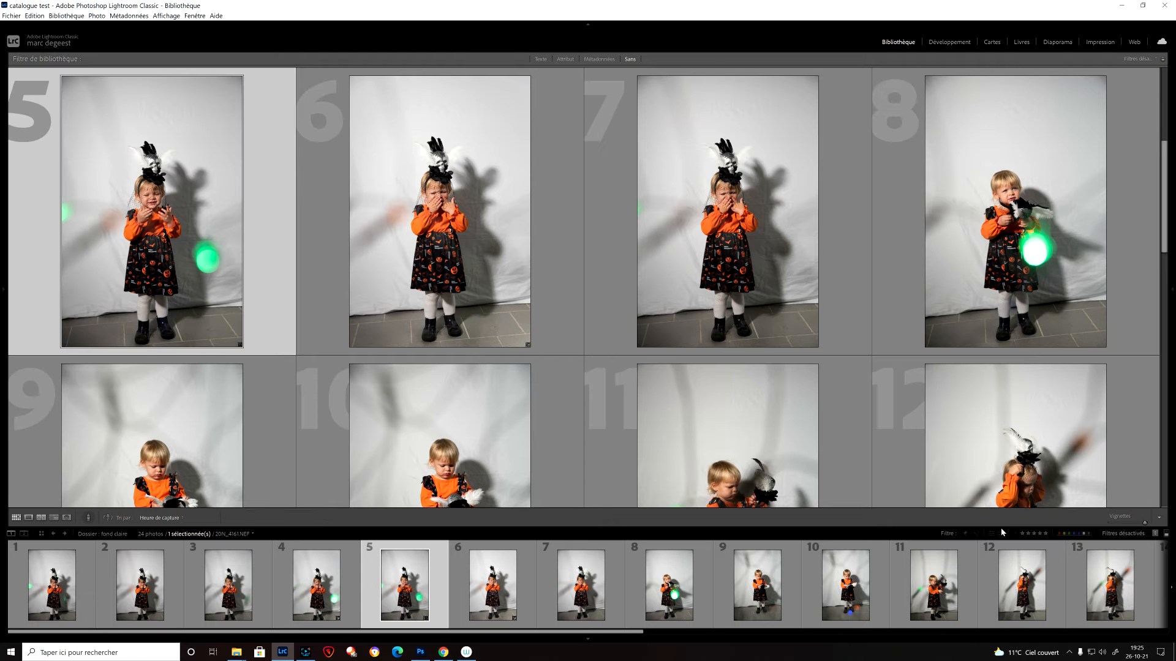
pyautogui.press('Tab')
pyautogui.press('Tab')
pyautogui.scroll(2, 910, 475)
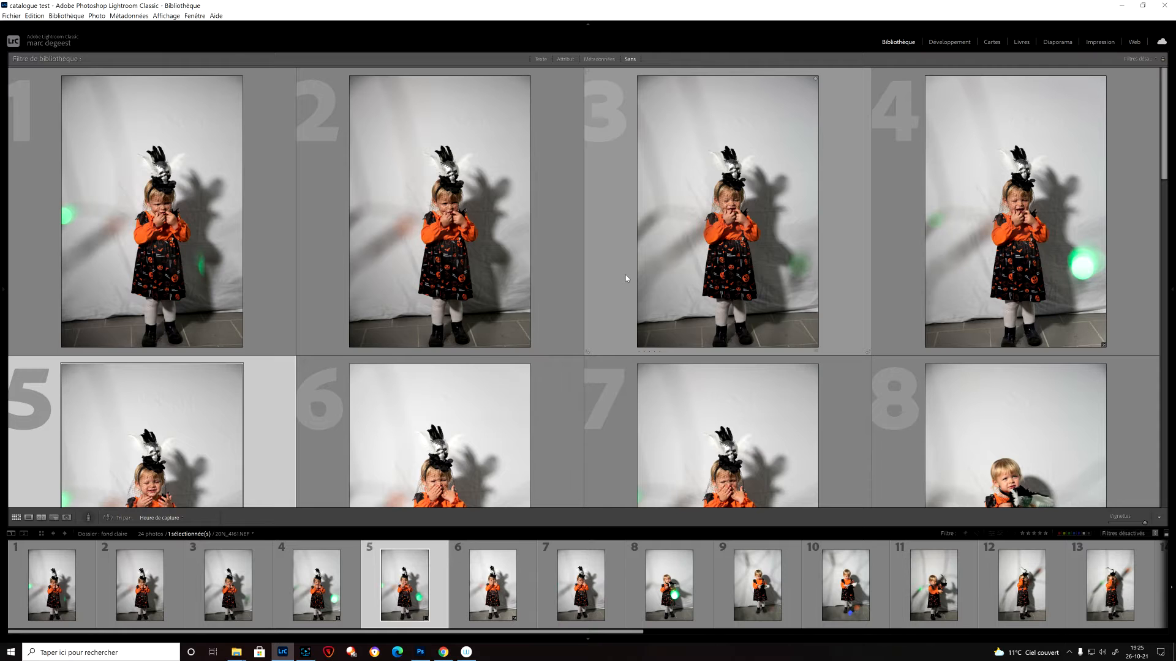
# Flag photo 2 as rejected and remove the flag again
pyautogui.click(475, 223)
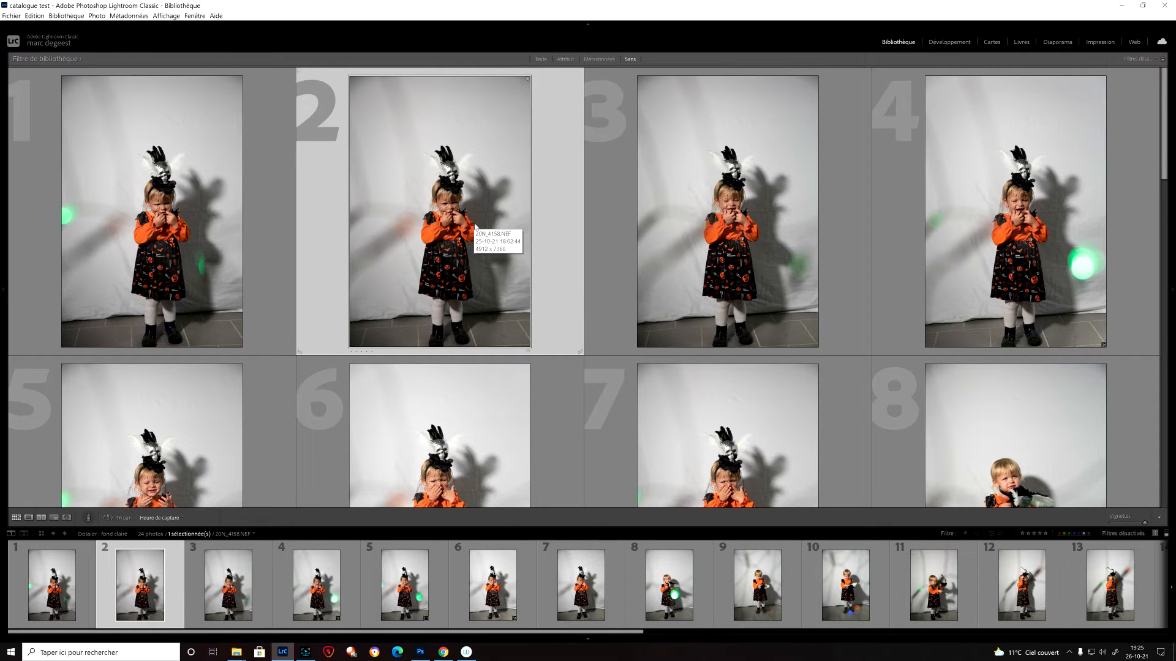
pyautogui.press('x')
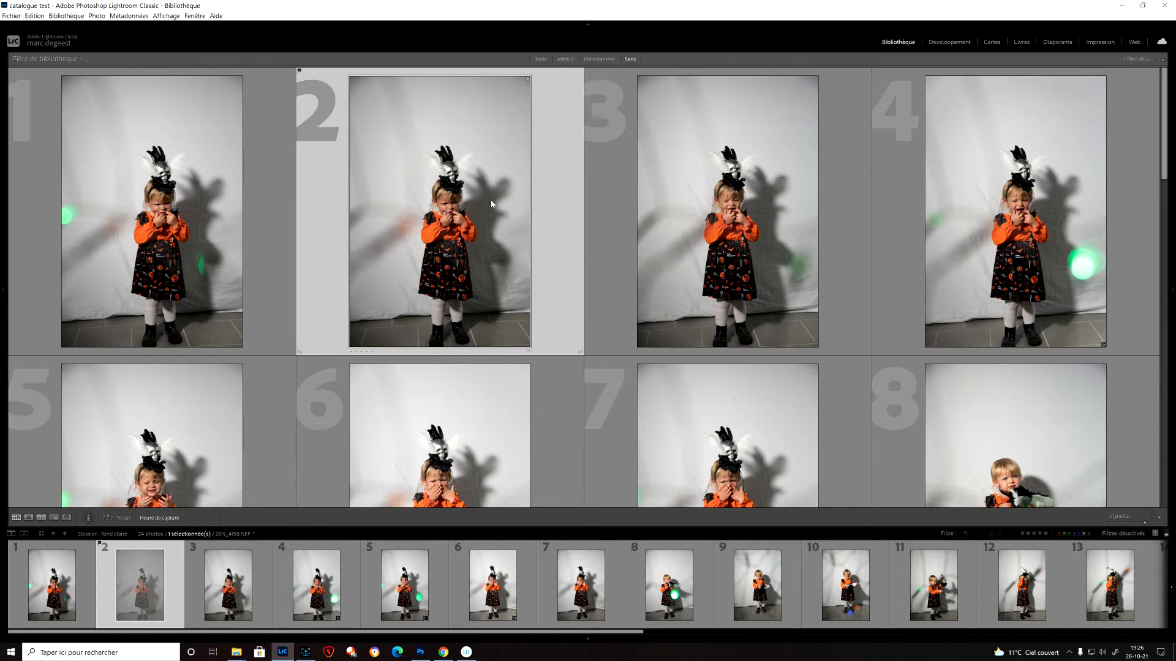
pyautogui.press('u')
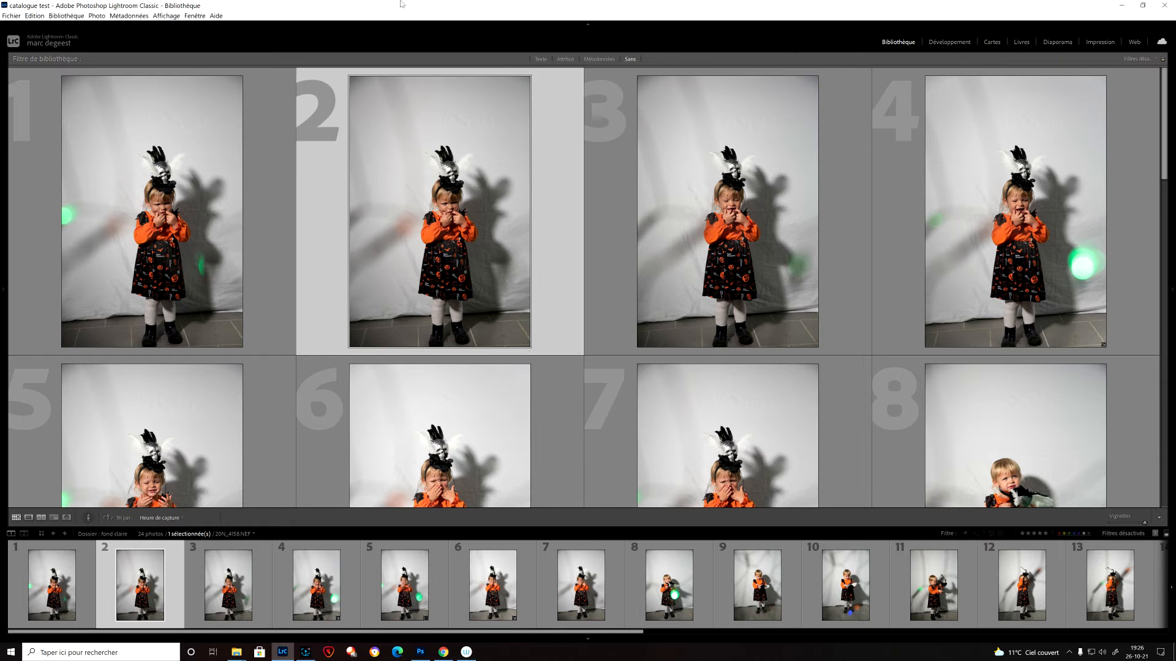
# Try both flags on photo 3, first as a pick and then as rejected, clearing the flag each time
pyautogui.scroll(-10, 490, 200)
pyautogui.scroll(-5, 477, 221)
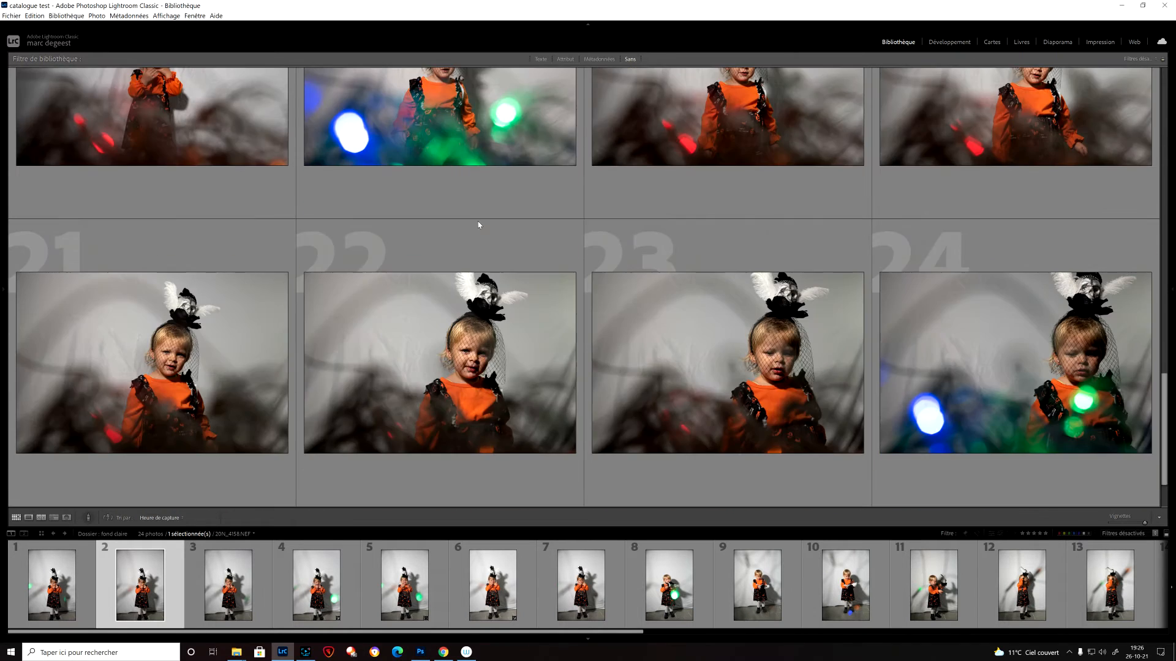
pyautogui.scroll(7, 478, 222)
pyautogui.scroll(4, 479, 224)
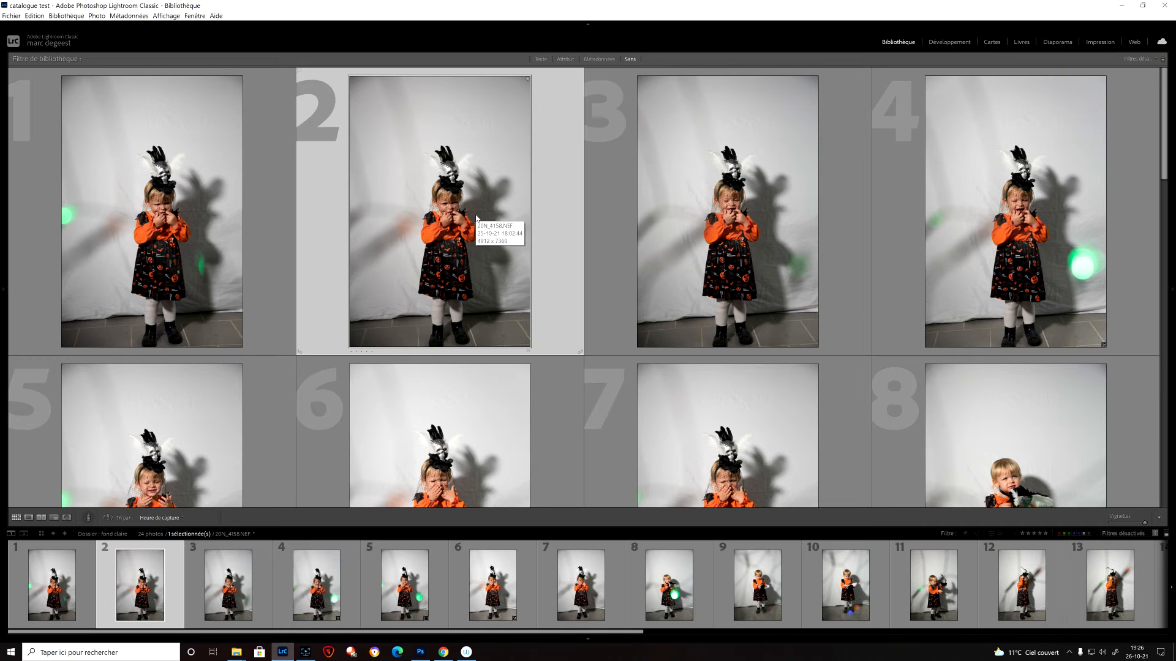
pyautogui.click(677, 213)
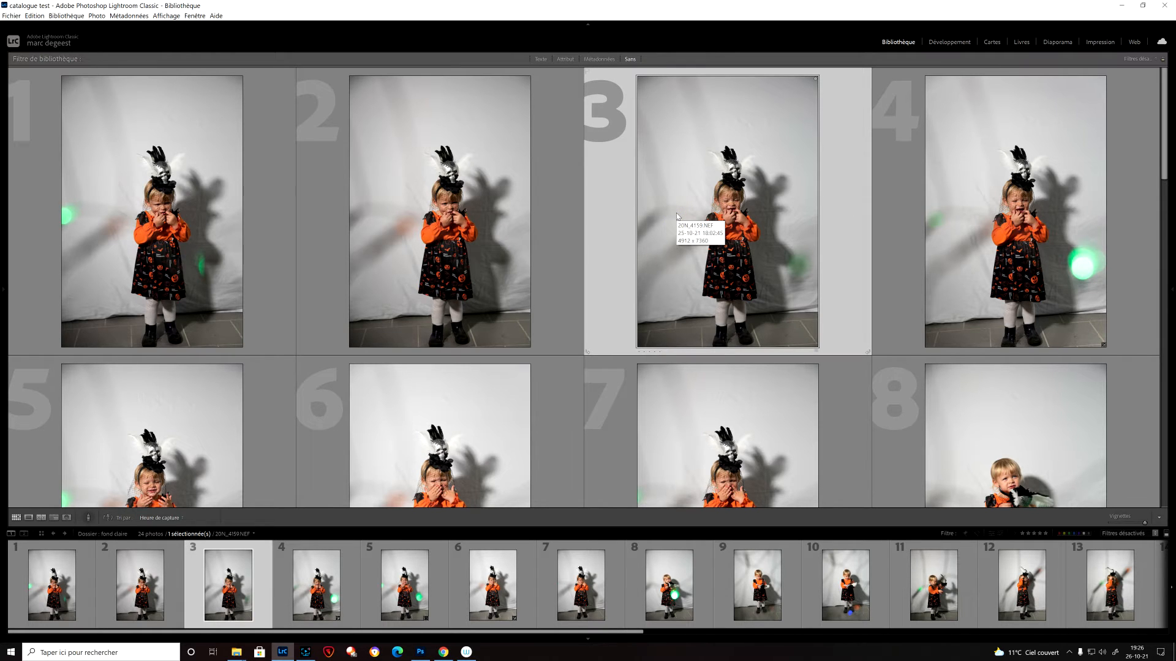
pyautogui.press('p')
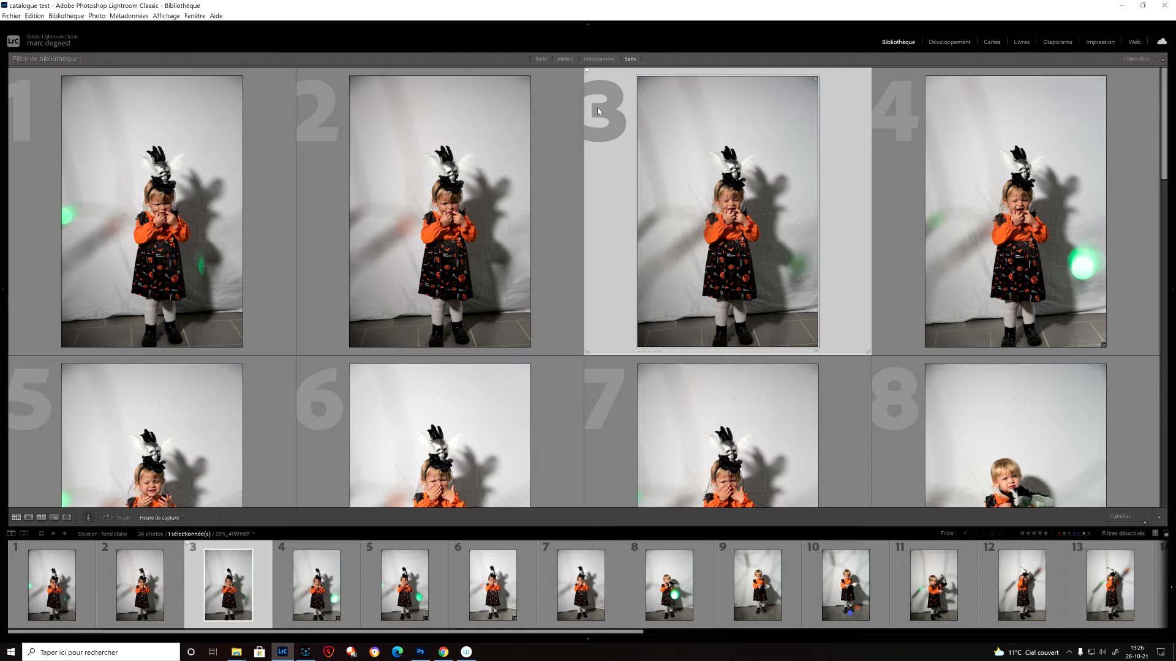
pyautogui.press('u')
pyautogui.press('x')
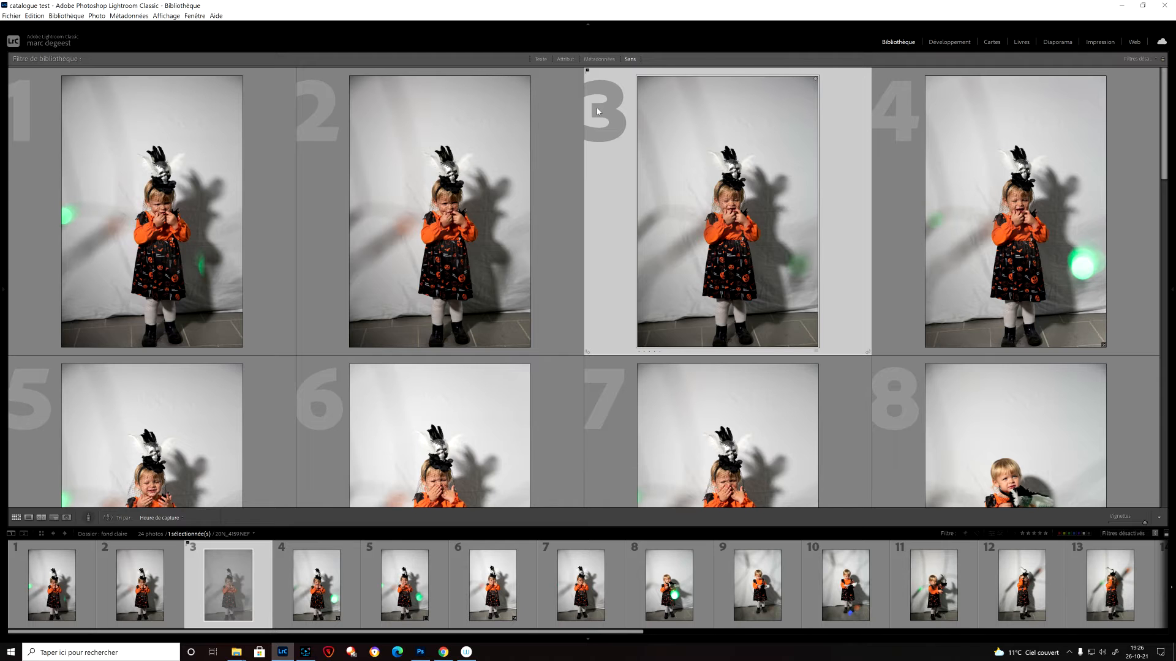
pyautogui.press('u')
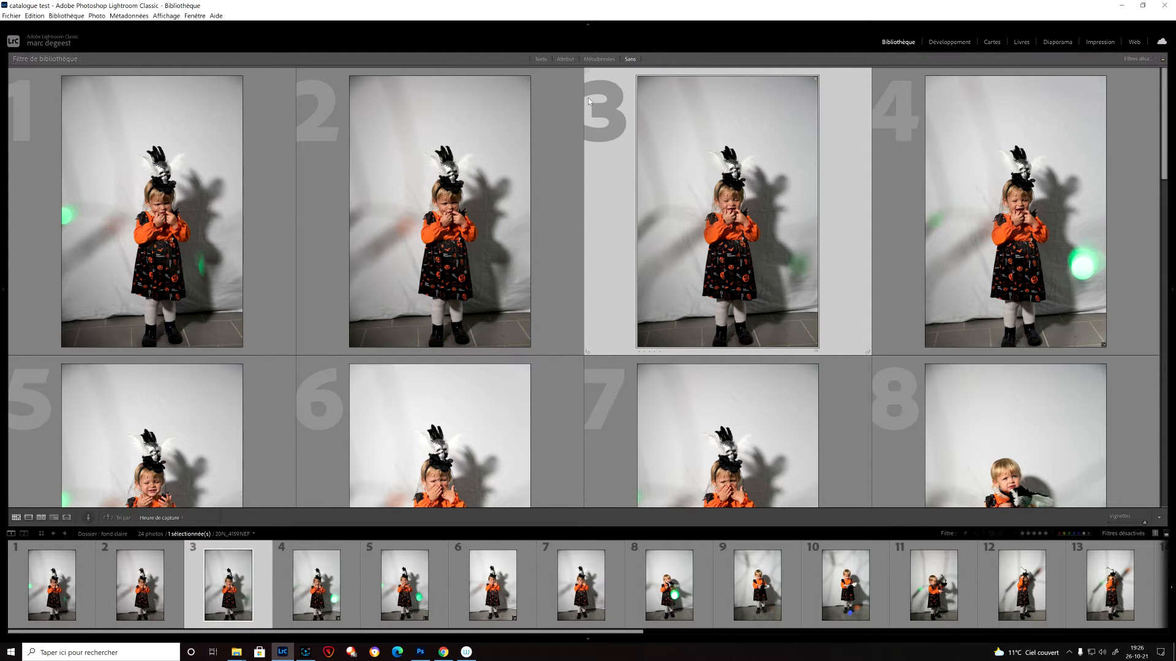
# Flag photos 5 and 10 as picks
pyautogui.scroll(-2, 588, 101)
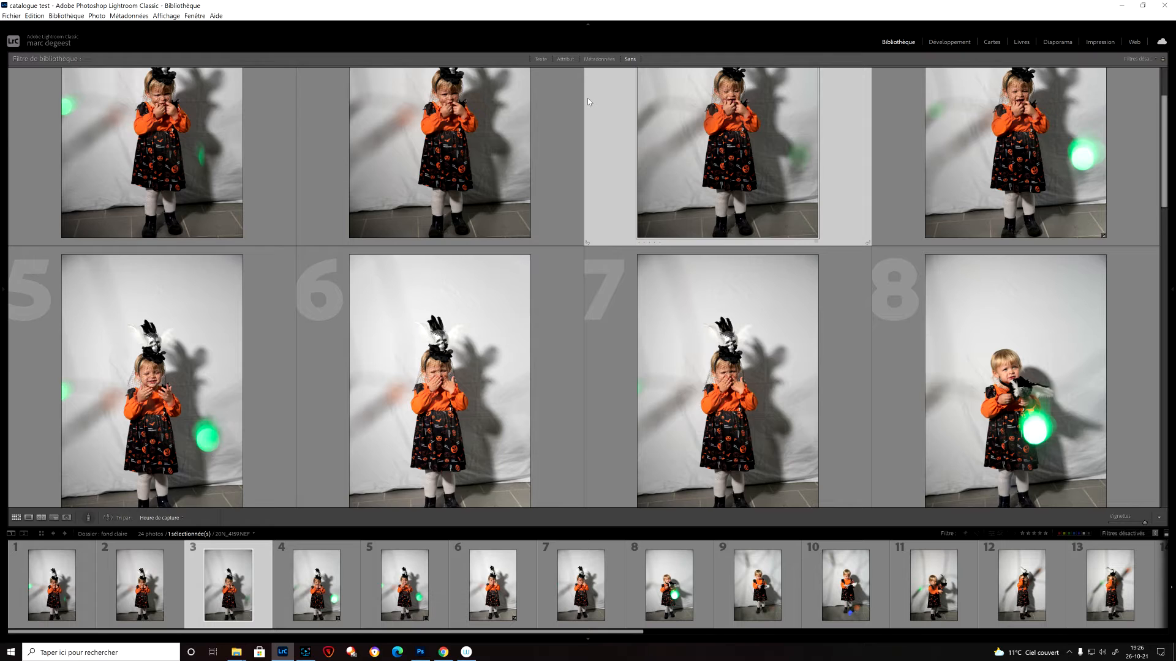
pyautogui.scroll(-2, 588, 101)
pyautogui.click(153, 215)
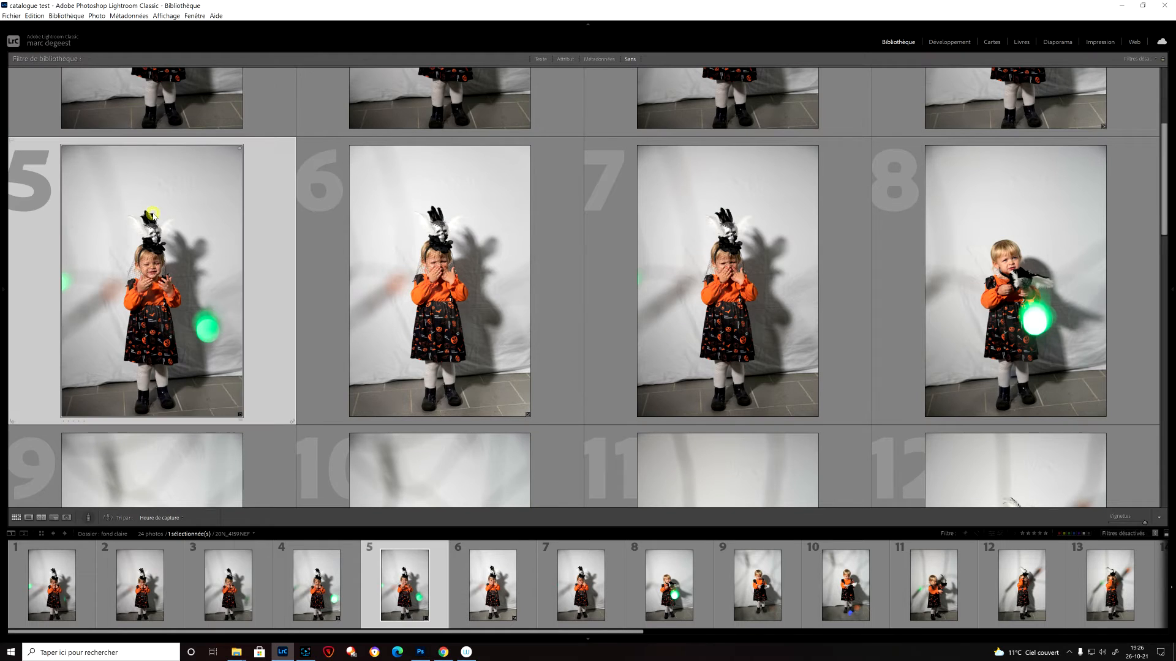
pyautogui.press('p')
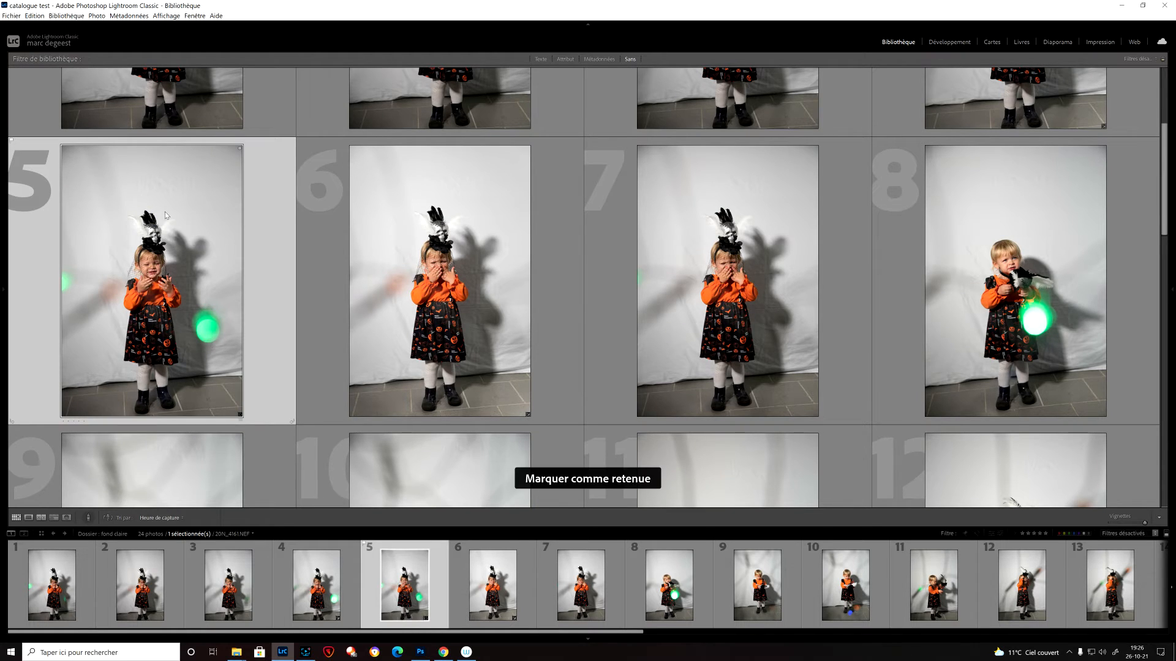
pyautogui.scroll(-2, 593, 216)
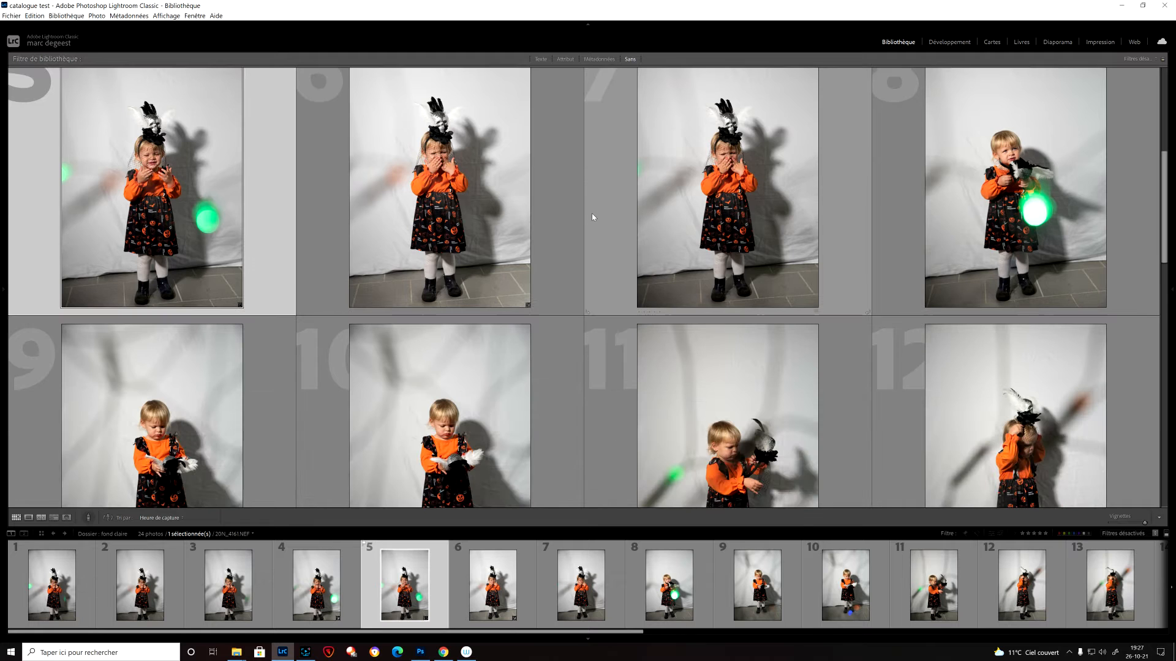
pyautogui.scroll(-2, 592, 217)
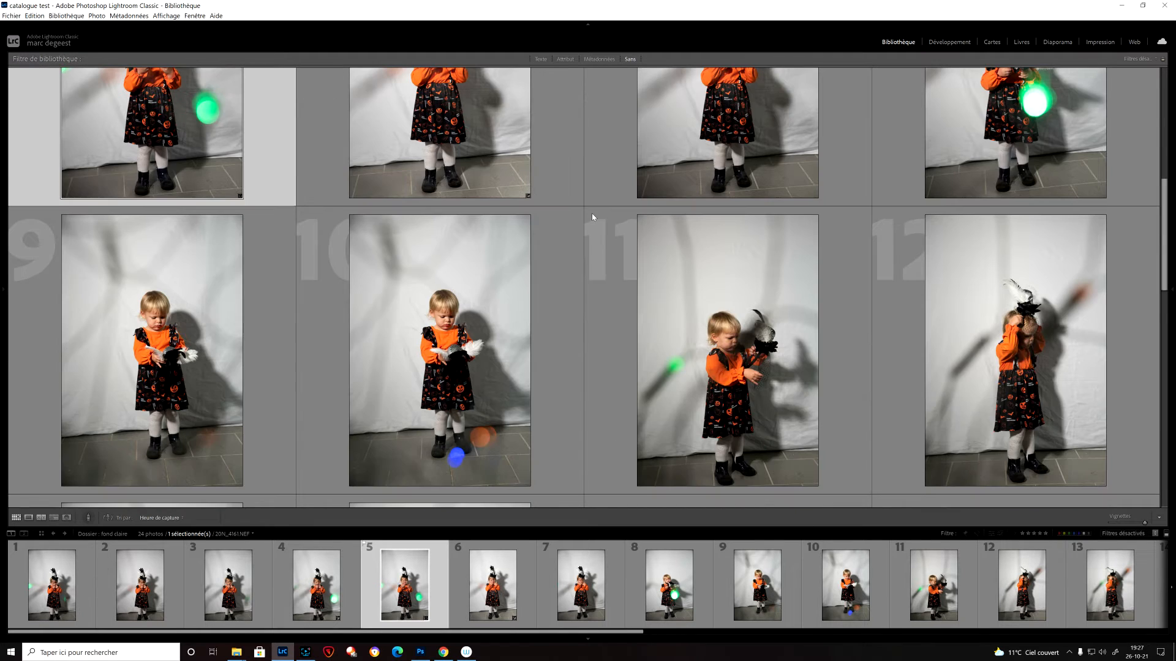
pyautogui.click(482, 276)
pyautogui.press('p')
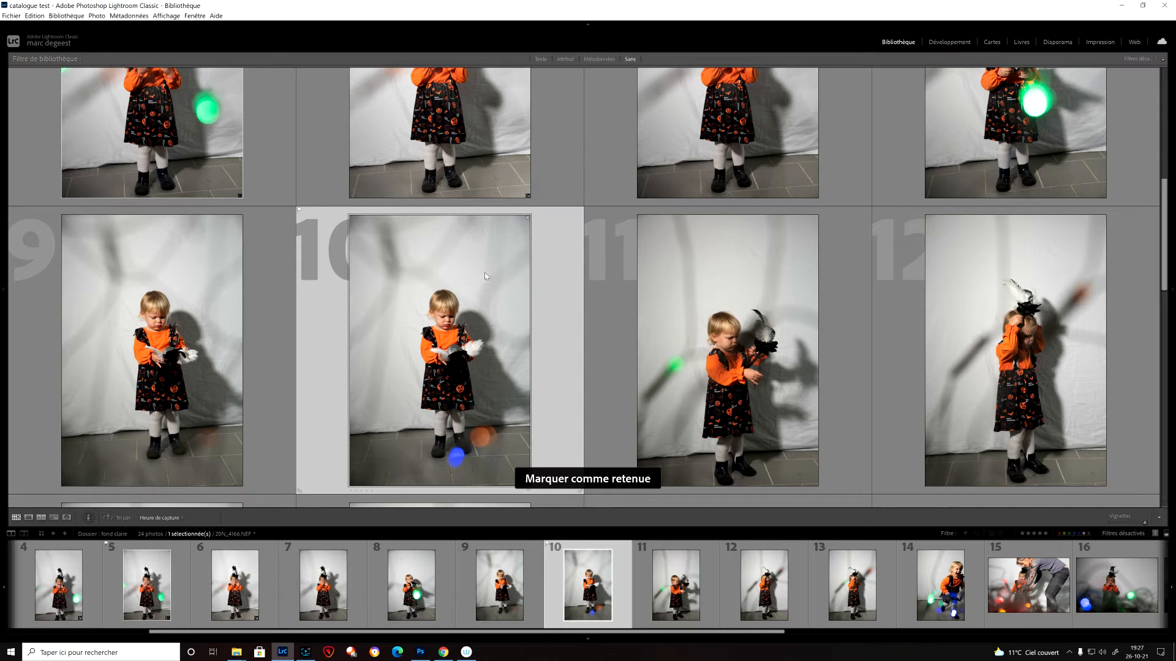
# Flag photos 18, 20 and 24 as picks
pyautogui.scroll(-6, 532, 276)
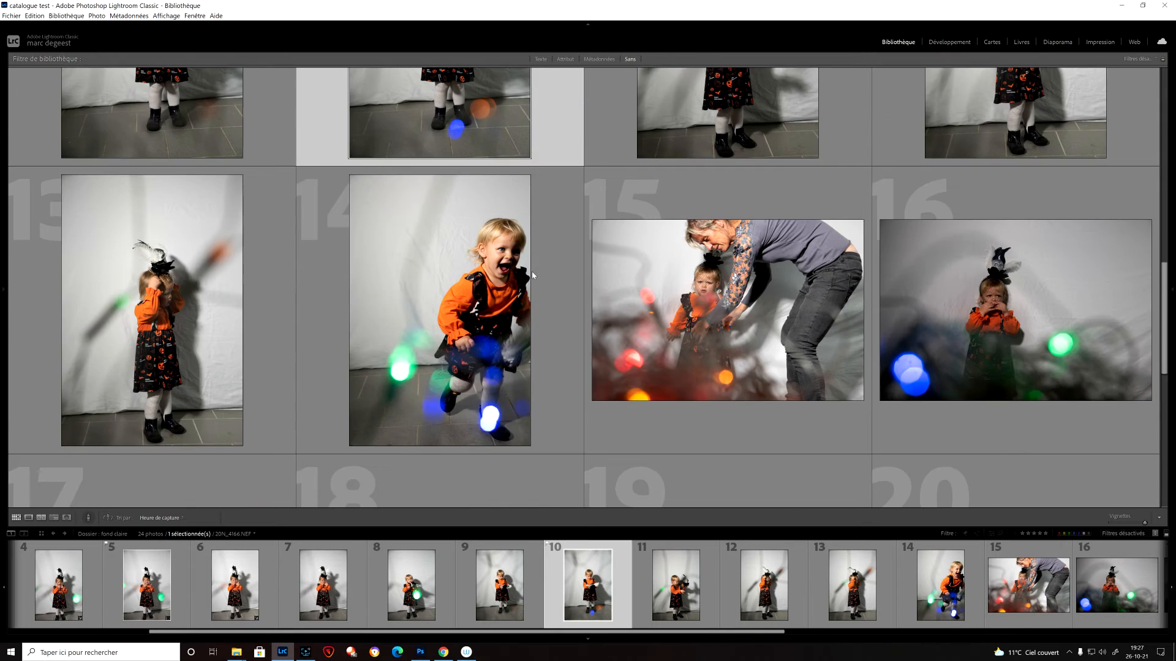
pyautogui.scroll(-4, 532, 276)
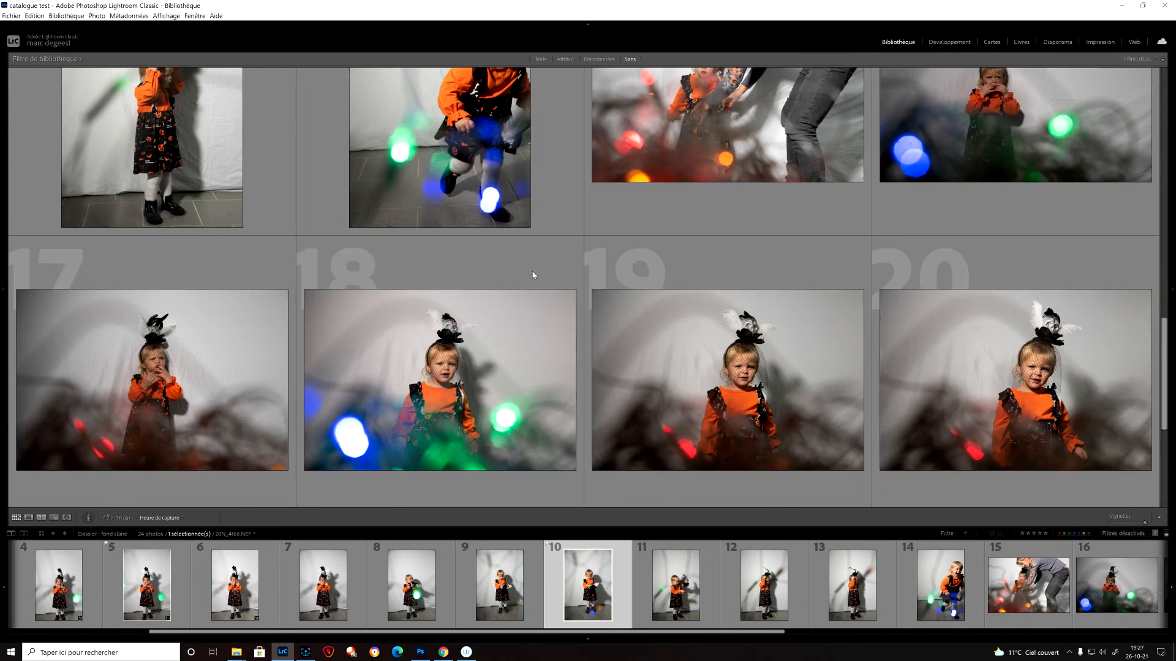
pyautogui.scroll(2, 533, 276)
pyautogui.scroll(-4, 533, 275)
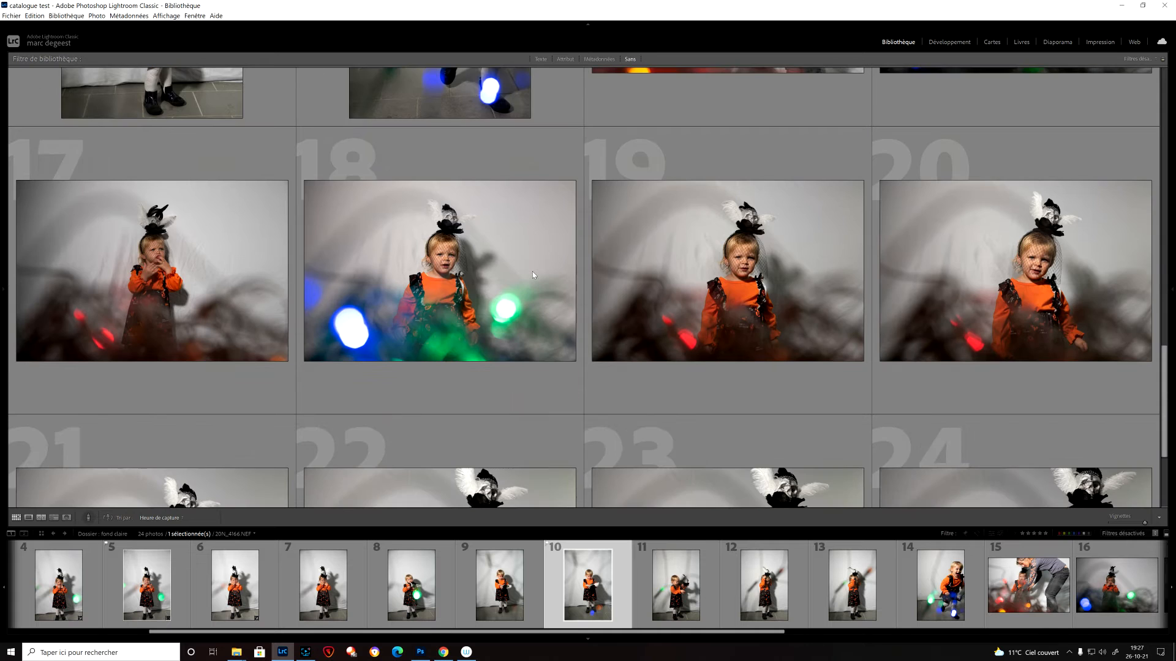
pyautogui.click(484, 276)
pyautogui.press('p')
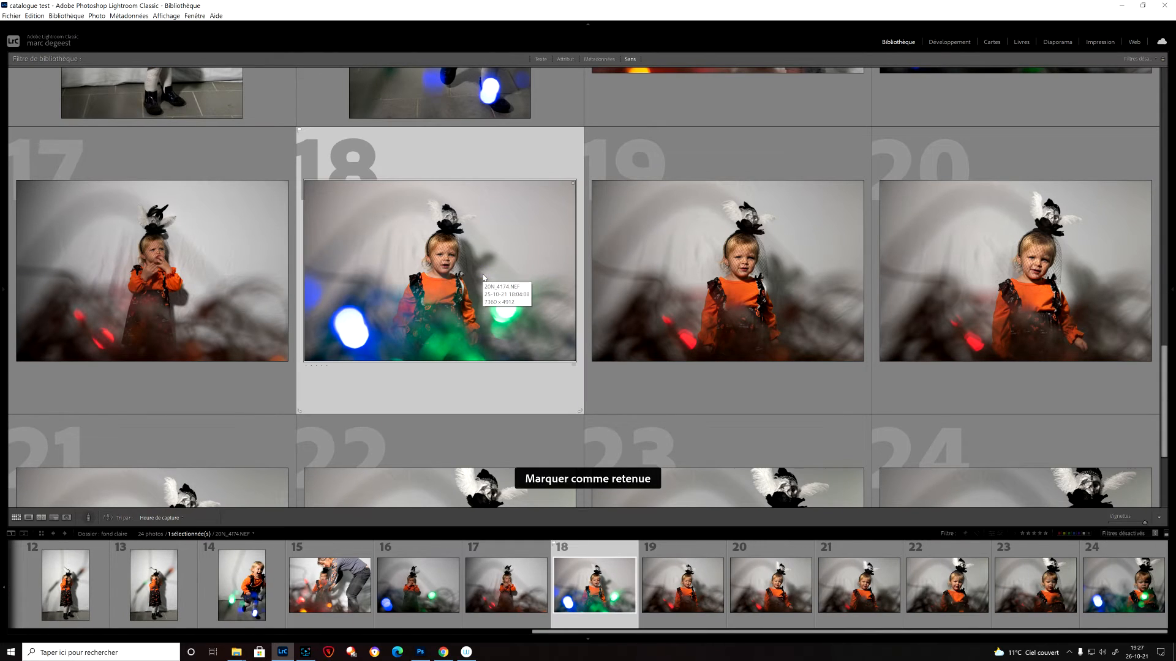
pyautogui.click(914, 265)
pyautogui.press('p')
pyautogui.scroll(-3, 789, 295)
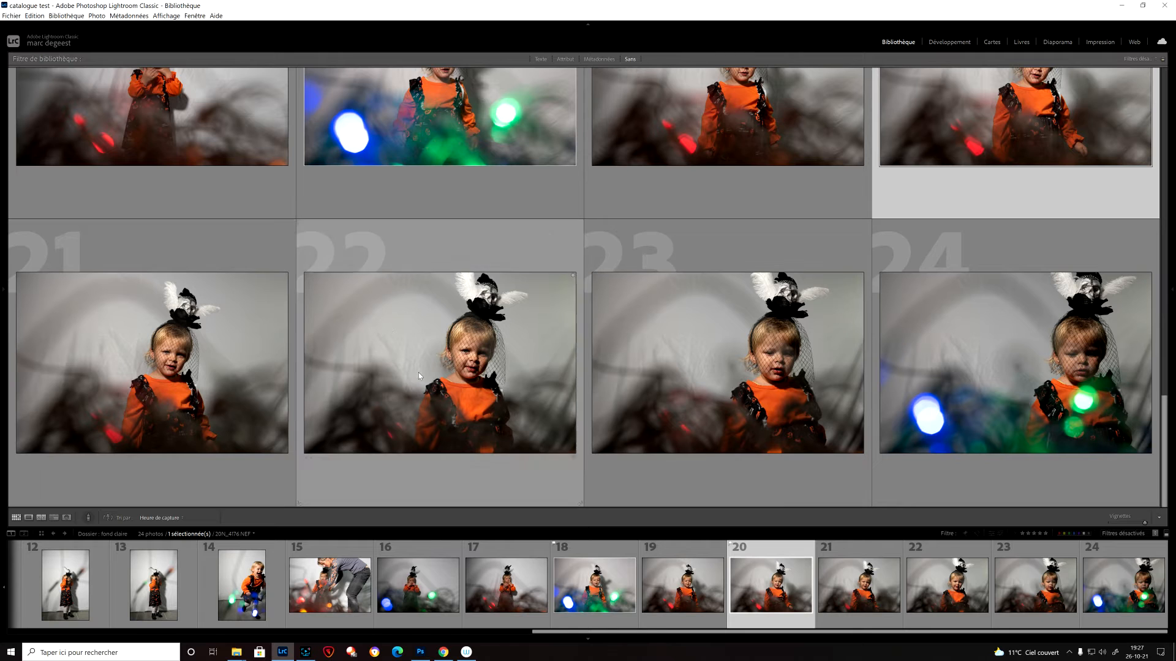
pyautogui.click(982, 361)
pyautogui.press('p')
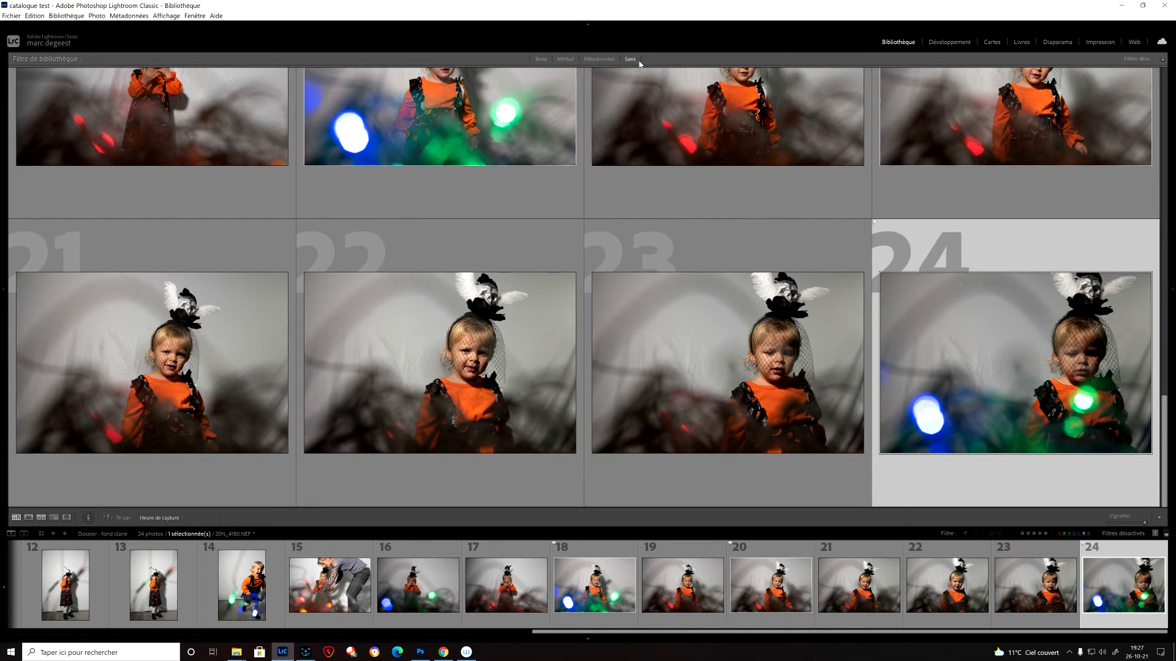
# Hide the library filter bar and show it again
pyautogui.click(167, 16)
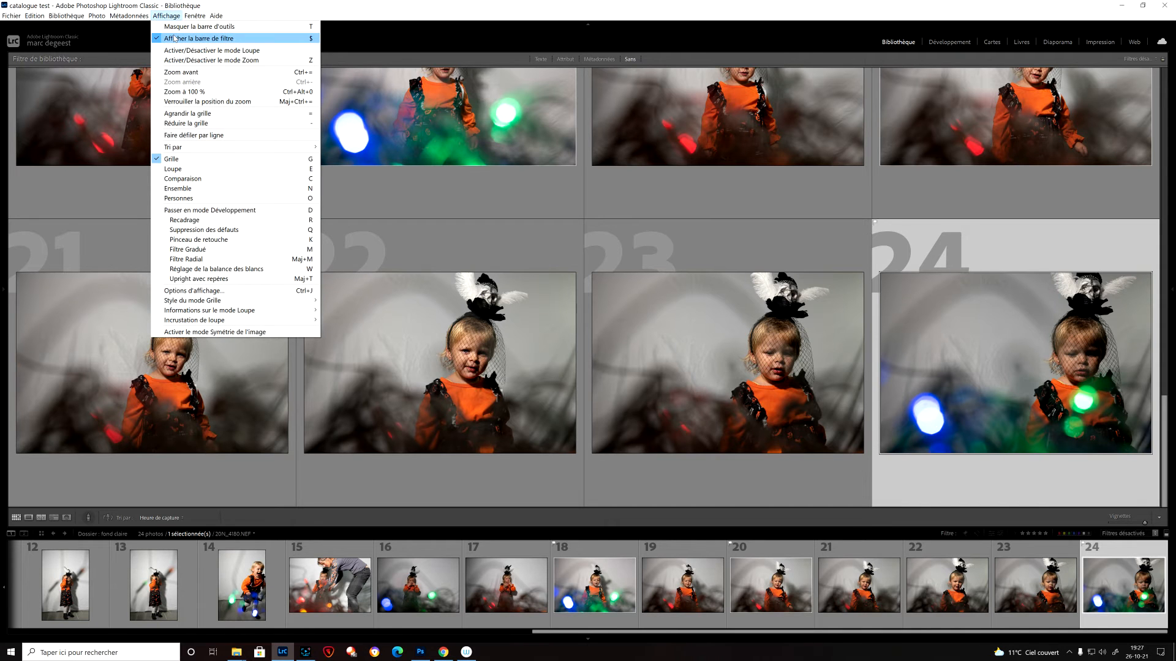
pyautogui.click(198, 38)
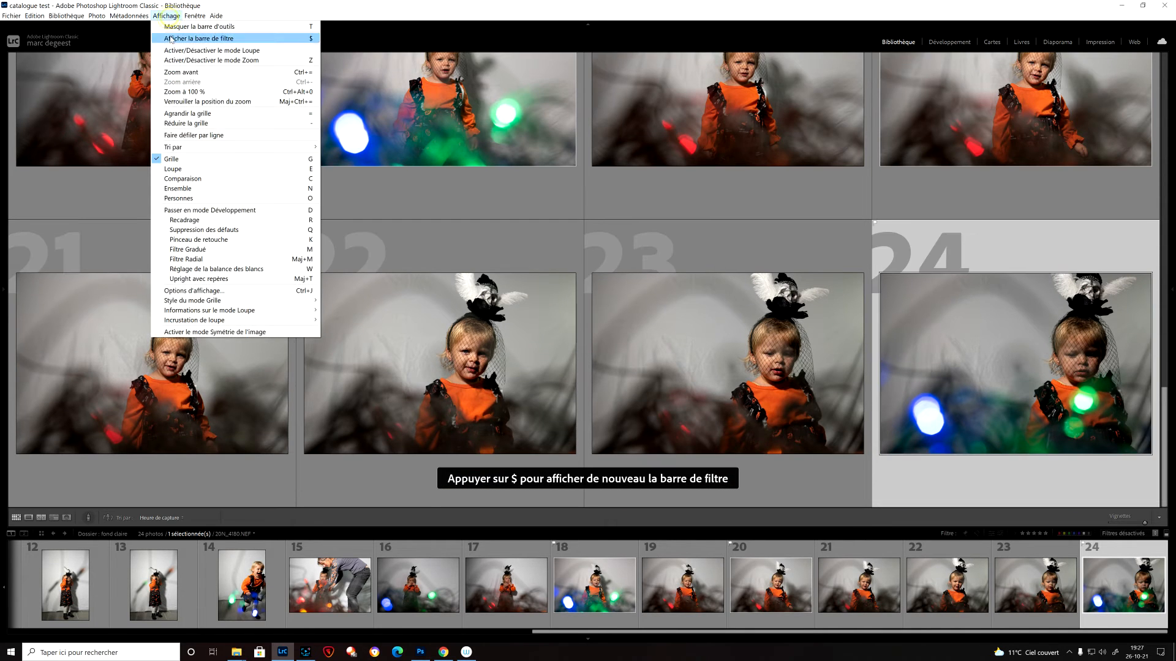
pyautogui.click(175, 38)
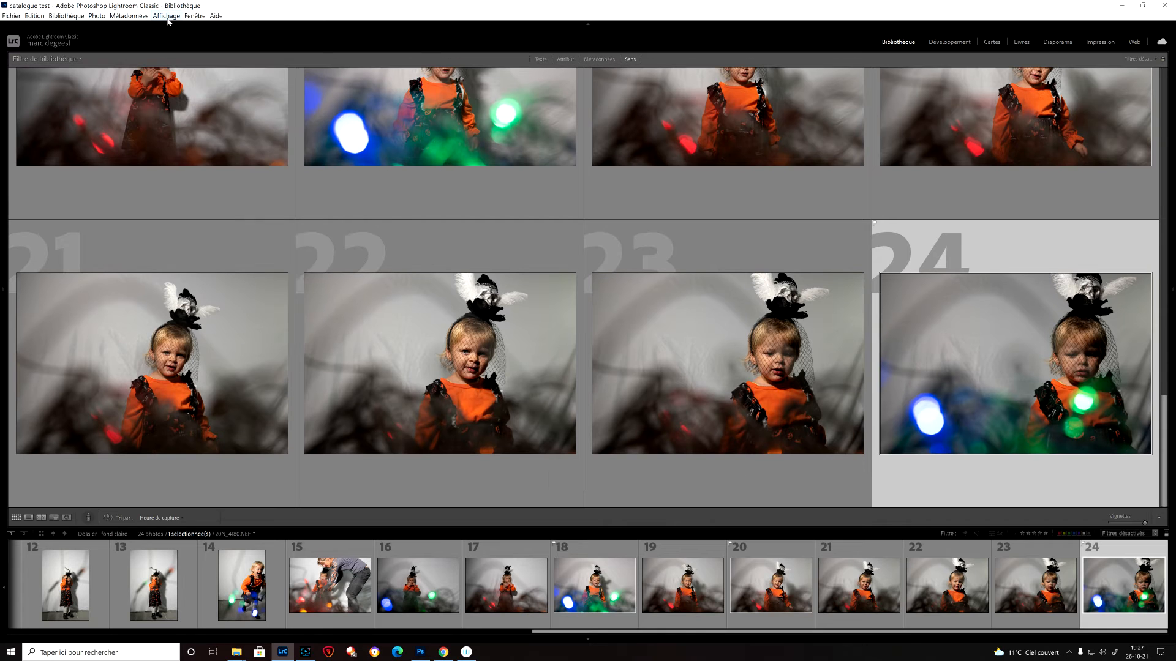
# Review the available sort orders for the photos without changing the current one
pyautogui.click(167, 16)
pyautogui.moveTo(190, 150)
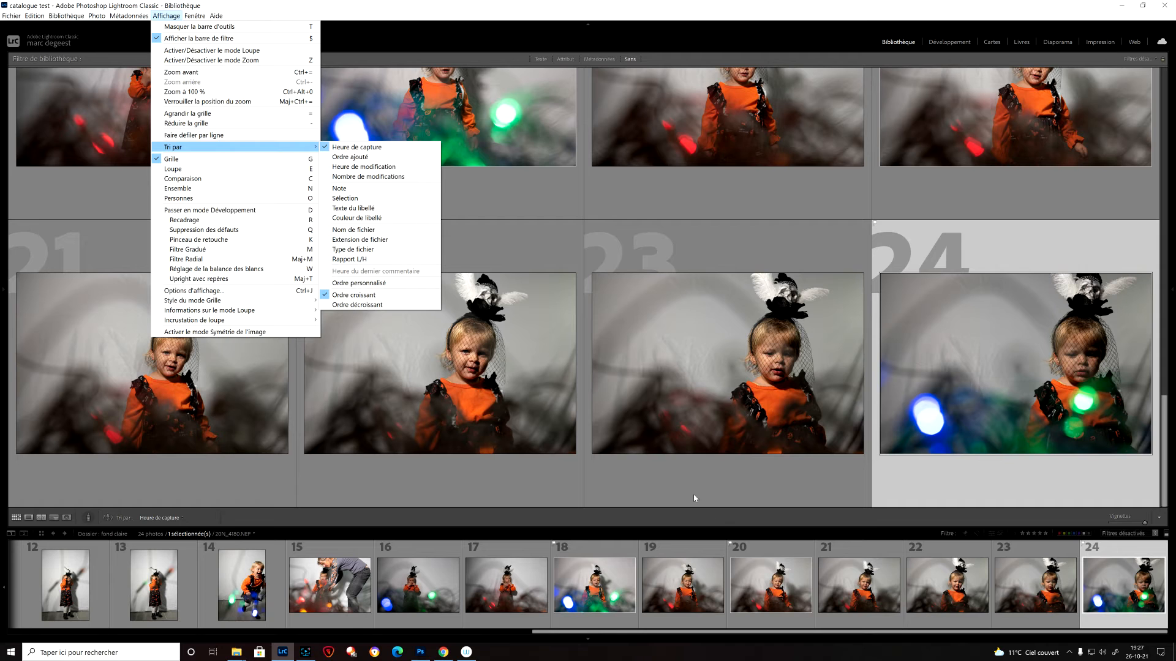
pyautogui.click(560, 209)
# Open photo 18 in Loupe view, zoom in to inspect the child's face, and return to the full image
pyautogui.scroll(1, 559, 209)
pyautogui.scroll(-2, 557, 210)
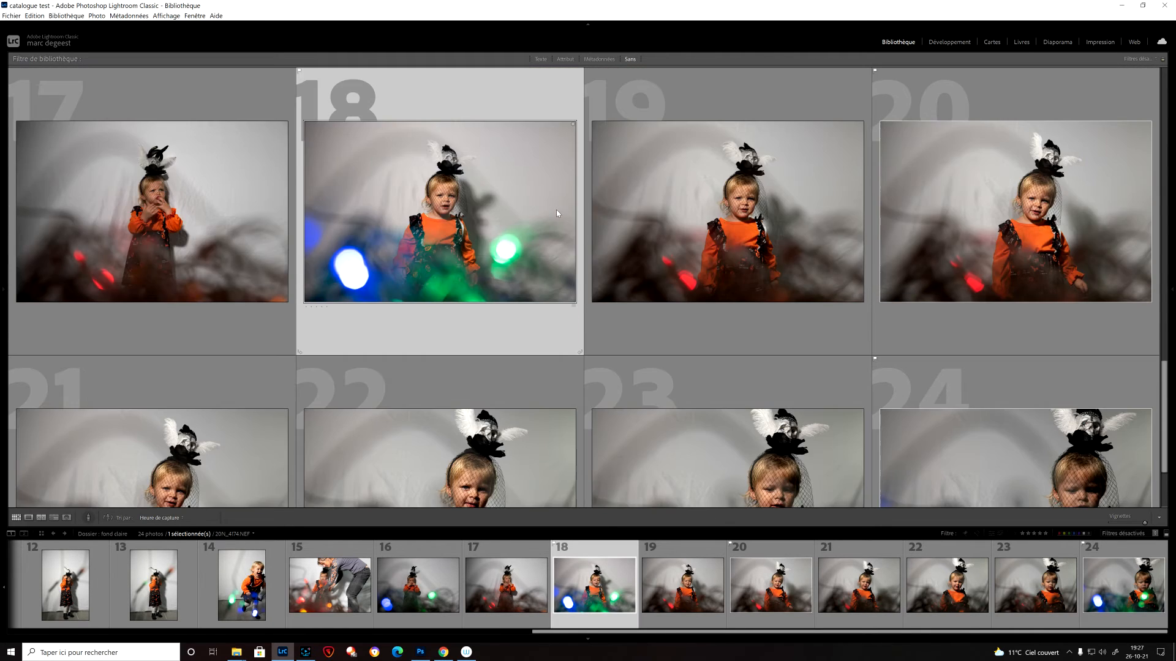
pyautogui.scroll(1, 556, 210)
pyautogui.scroll(1, 556, 210)
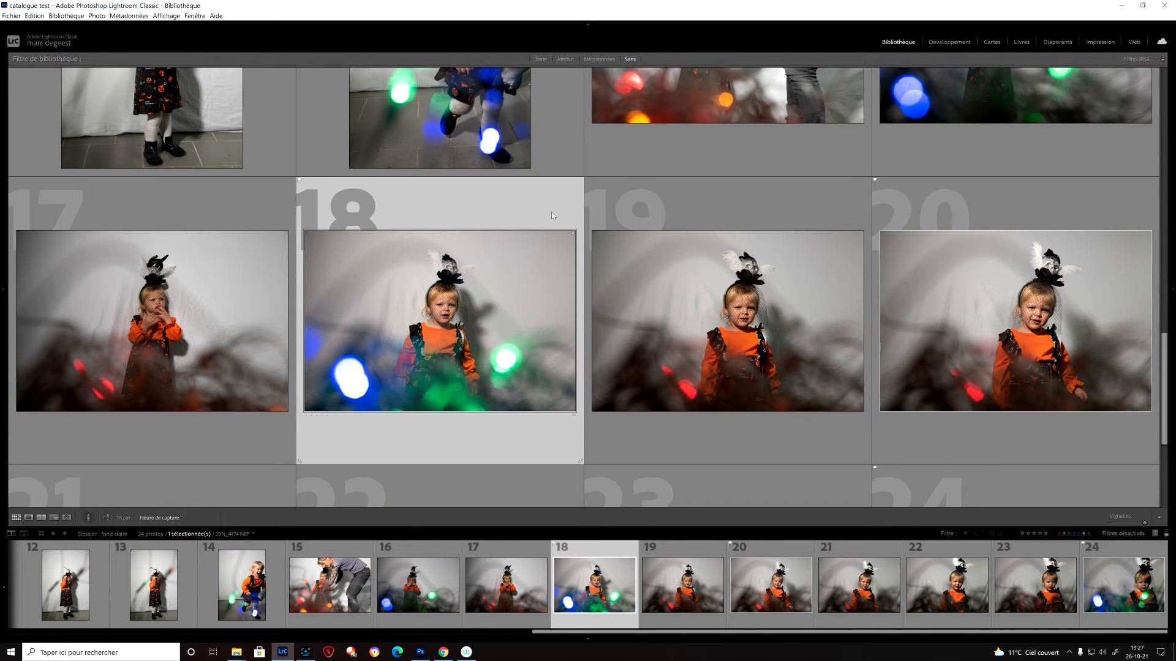
pyautogui.doubleClick(507, 239)
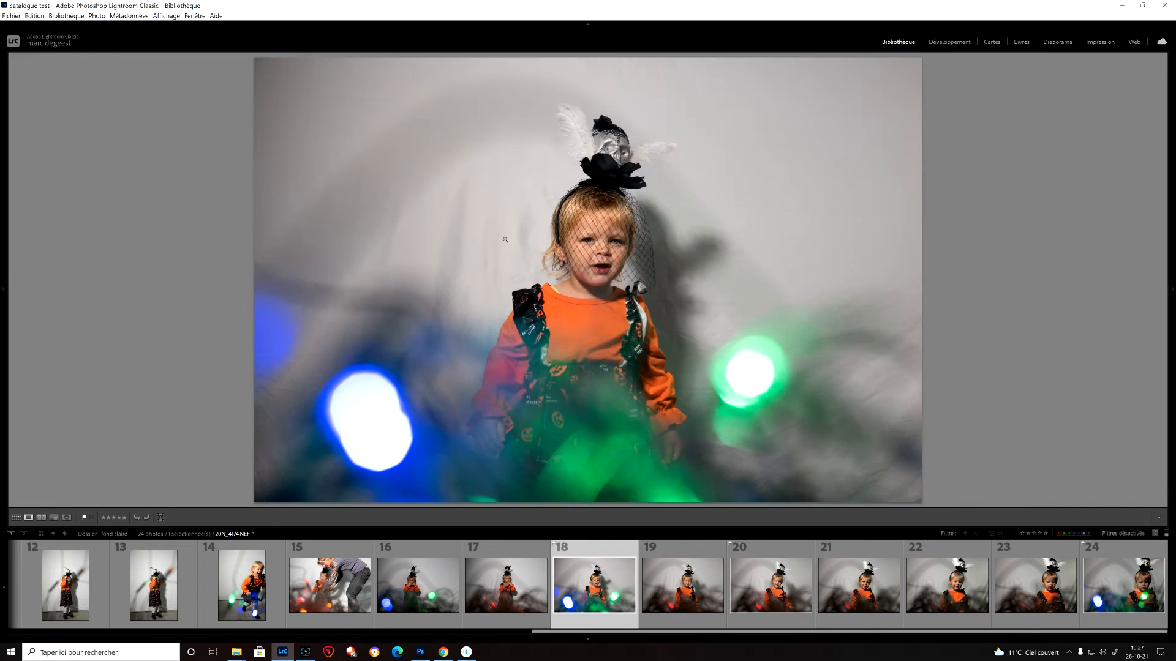
pyautogui.click(505, 240)
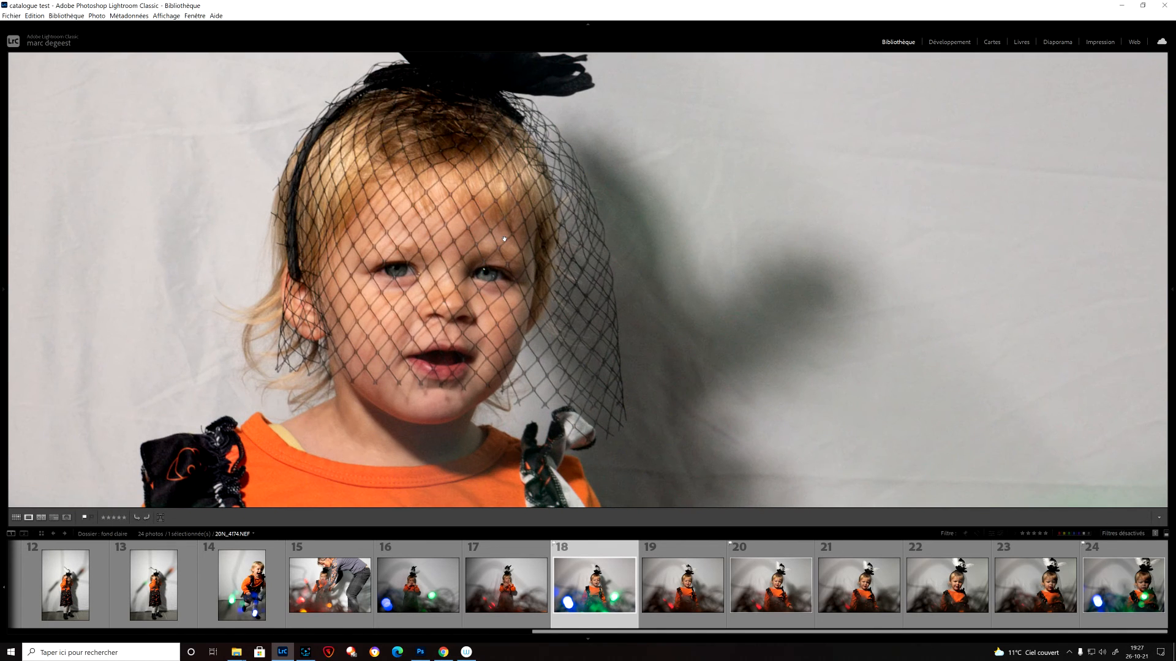
pyautogui.click(505, 240)
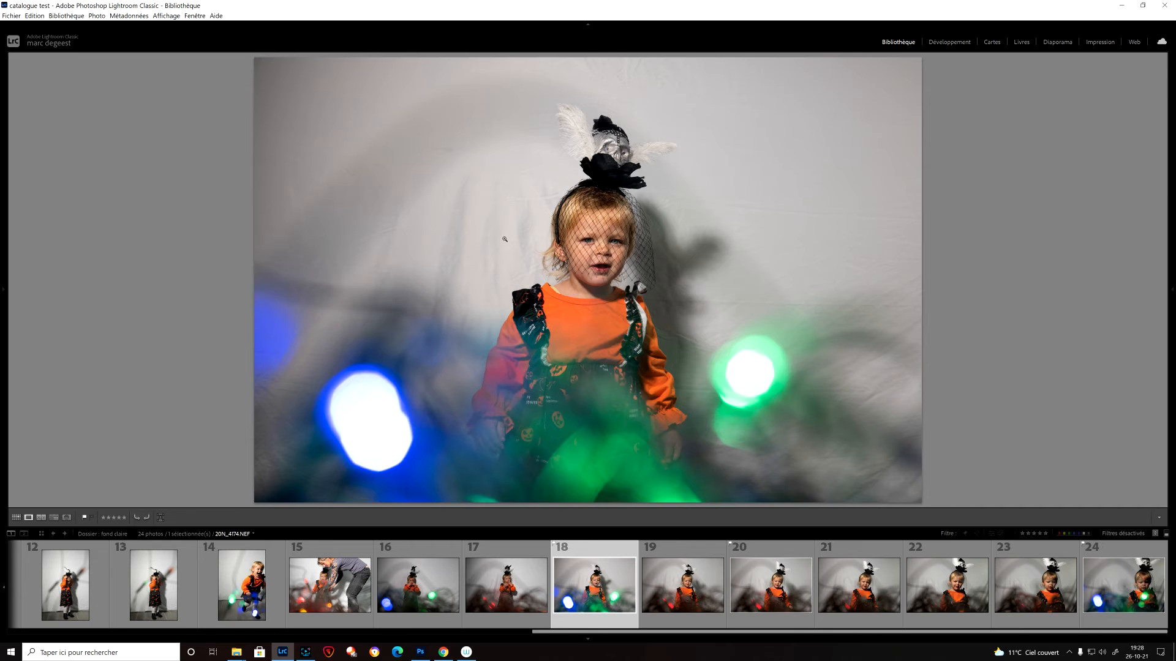
# Compare the Grid and Loupe views of photo 18, ending in Grid view
pyautogui.press('g')
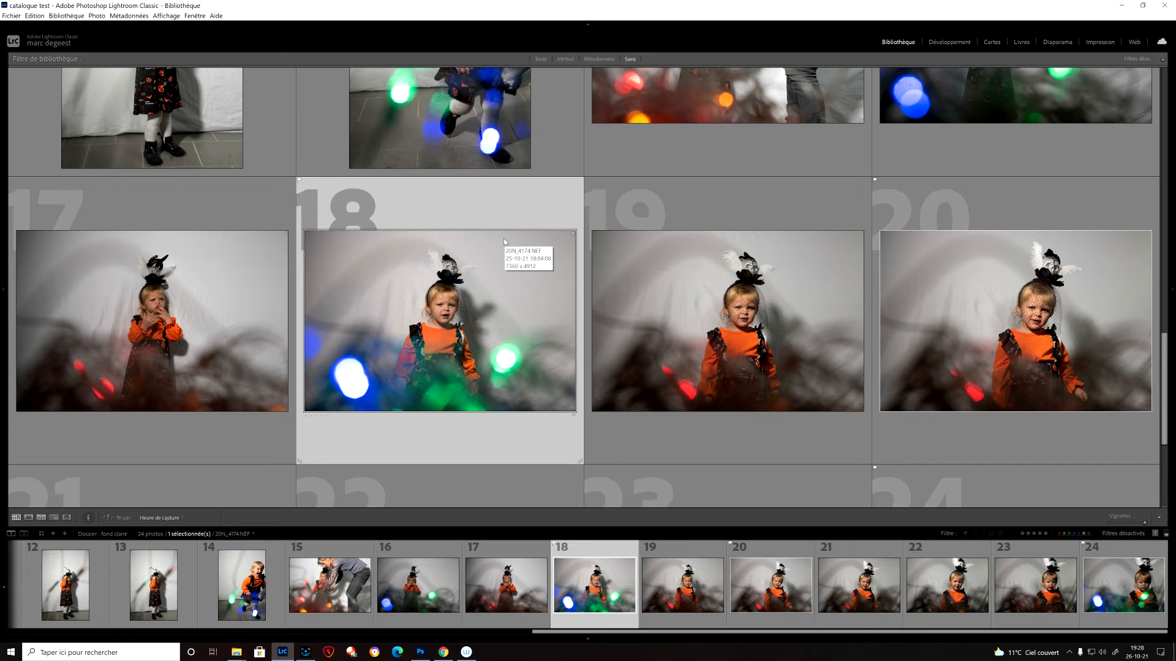
pyautogui.press('e')
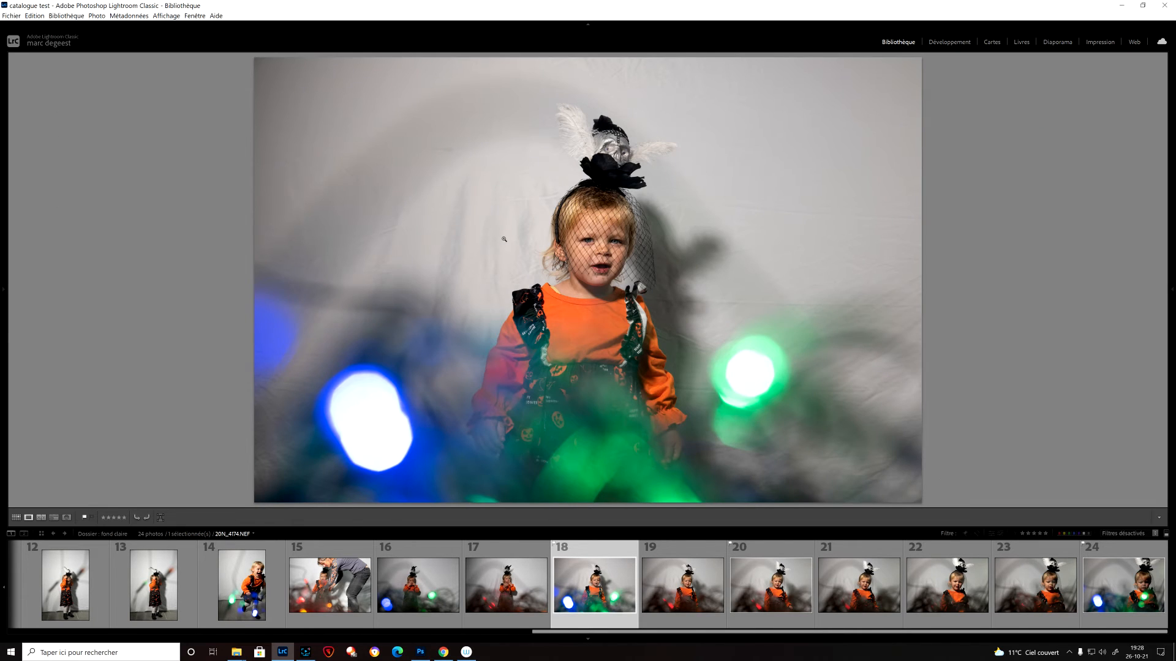
pyautogui.press('g')
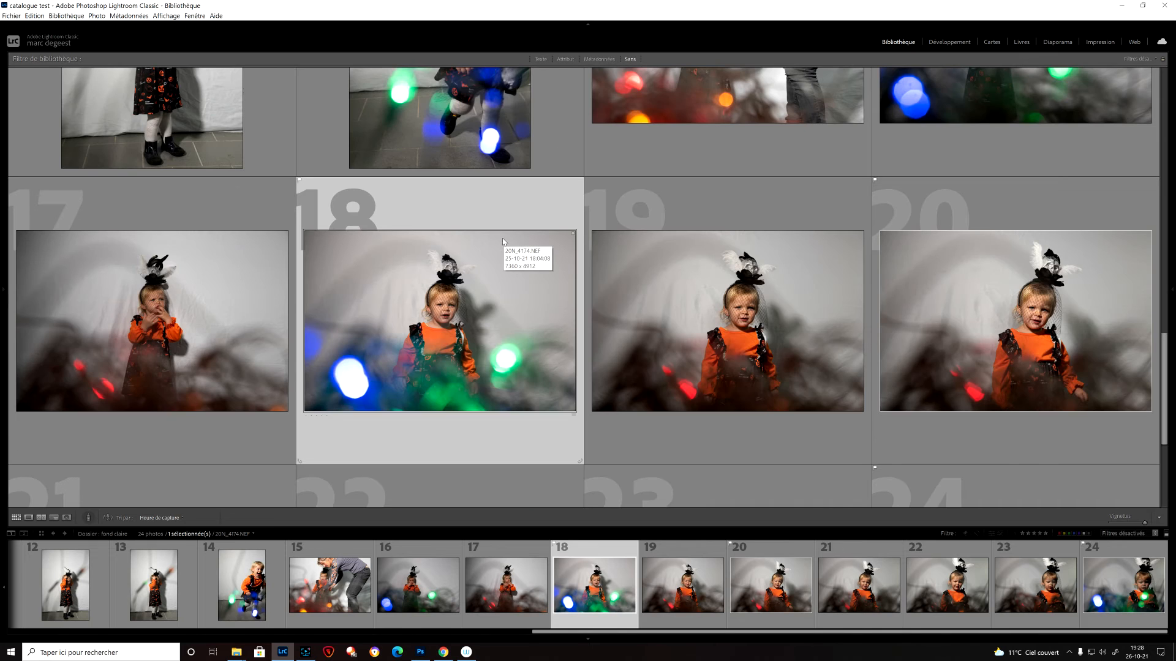
# Filter the folder by attribute to show only flagged picks and rate the third displayed photo five stars
pyautogui.click(571, 59)
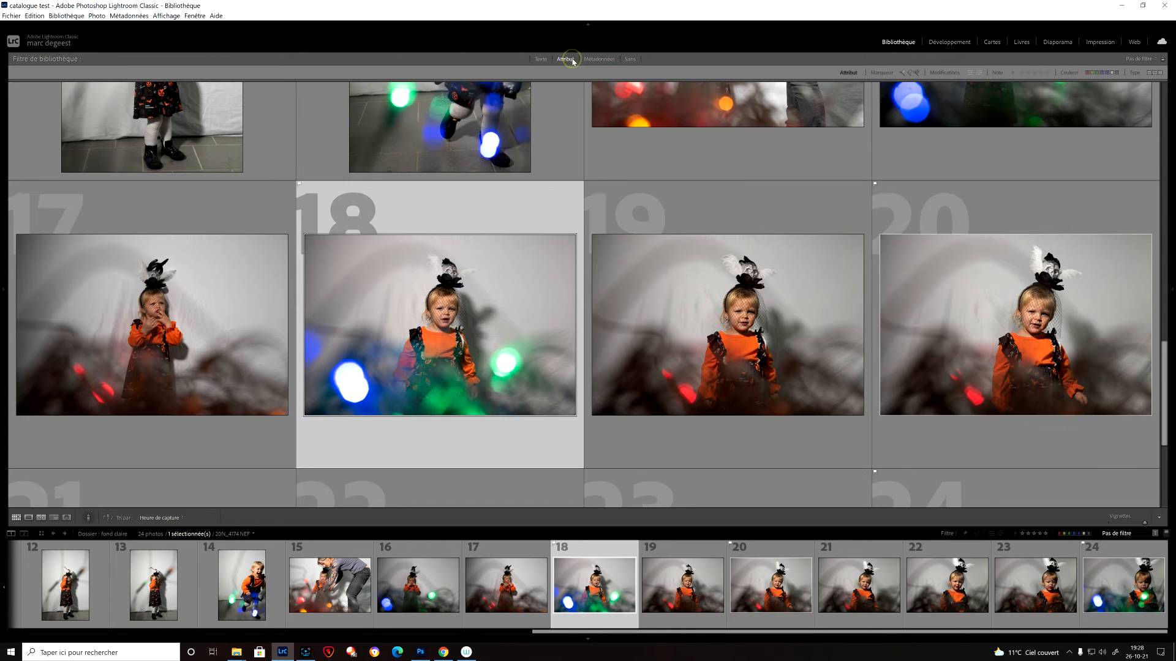
pyautogui.click(902, 73)
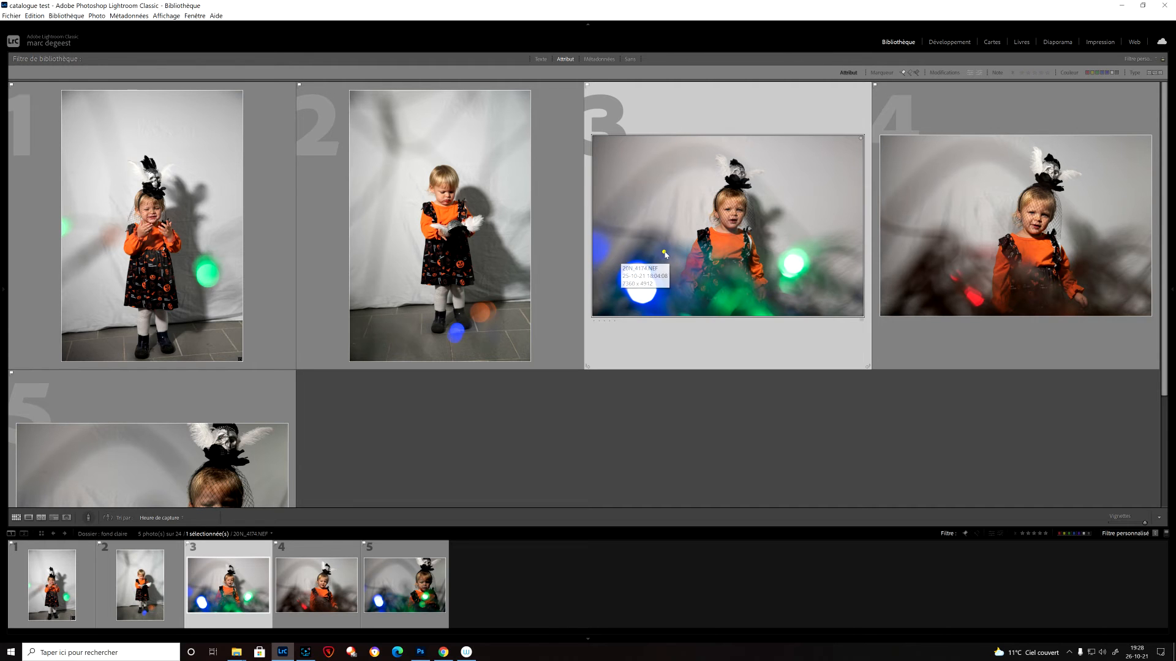
pyautogui.press('5')
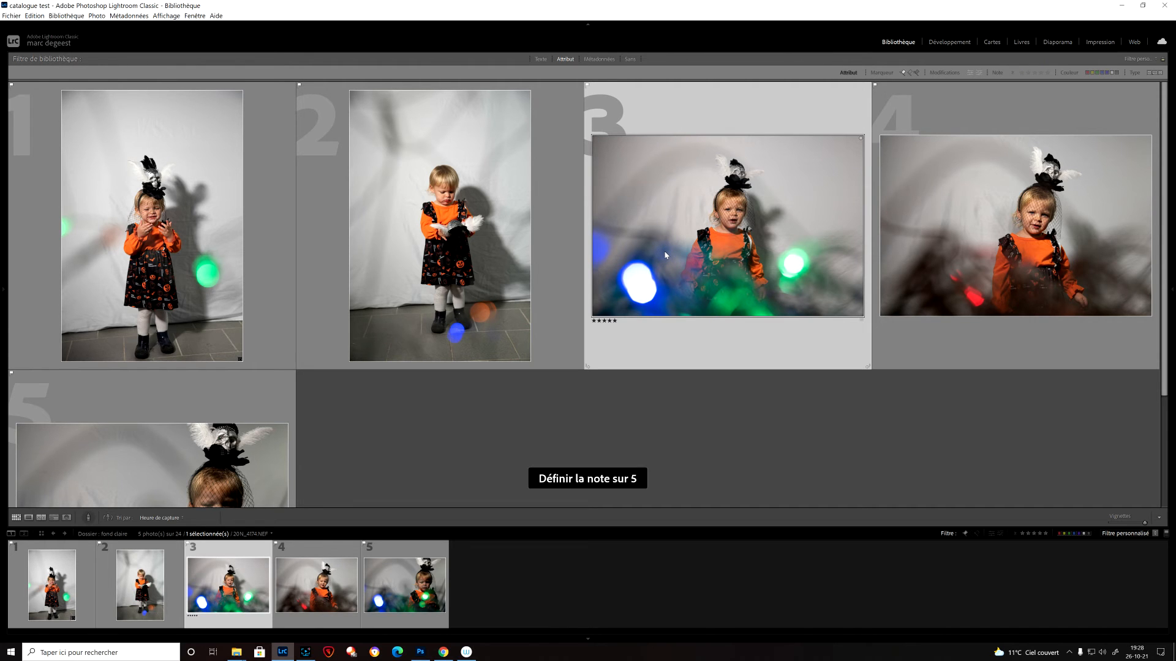
# Try ratings of five, zero, four and two stars on the first photo and settle on one star
pyautogui.click(186, 220)
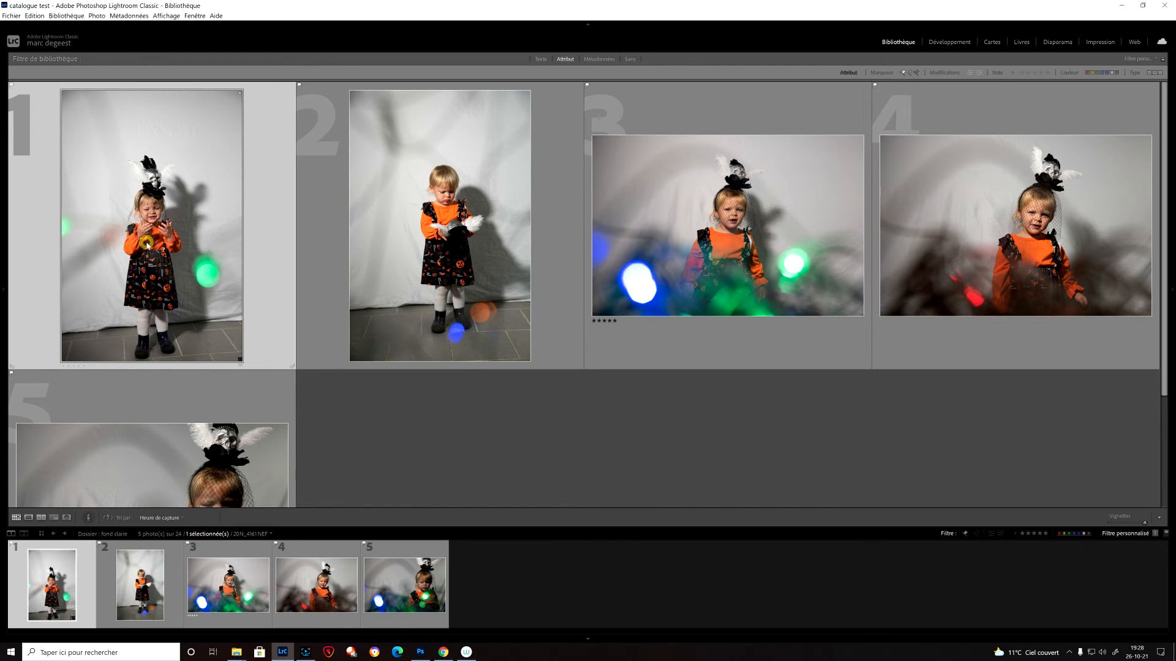
pyautogui.press('5')
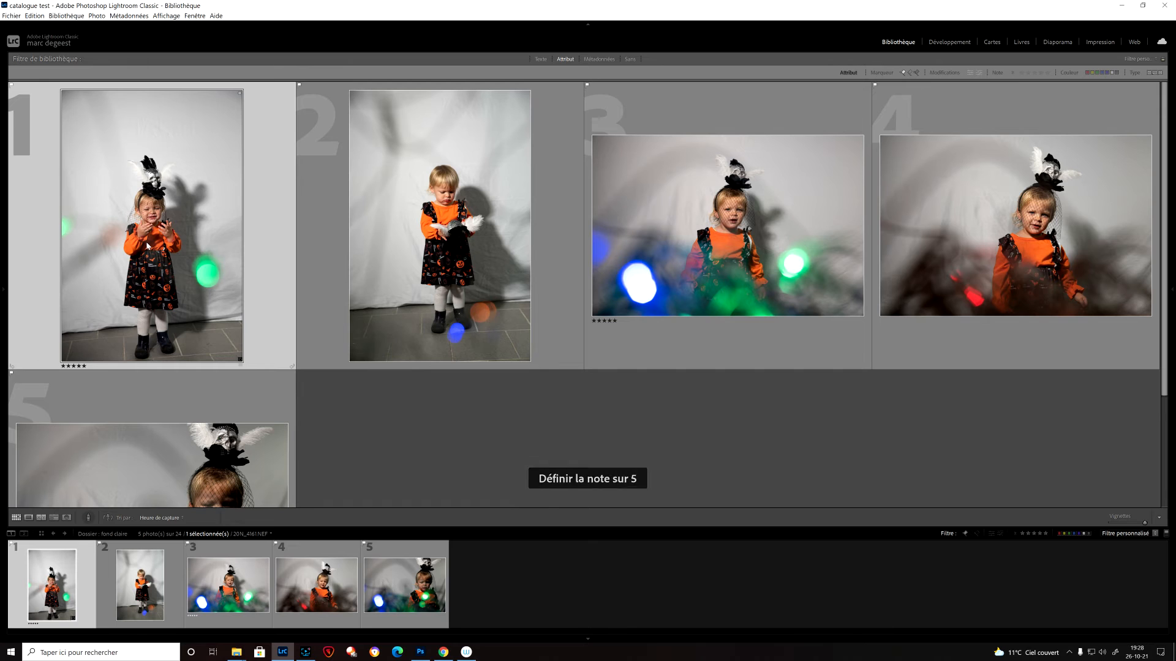
pyautogui.press('0')
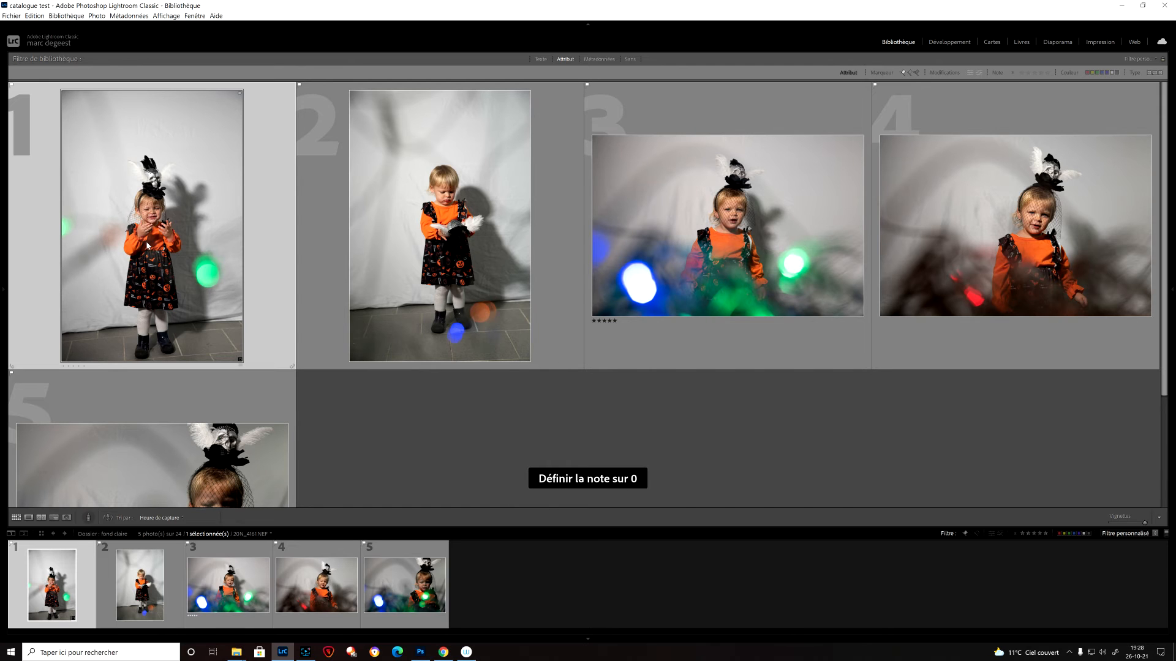
pyautogui.press('4')
pyautogui.moveTo(3, 288)
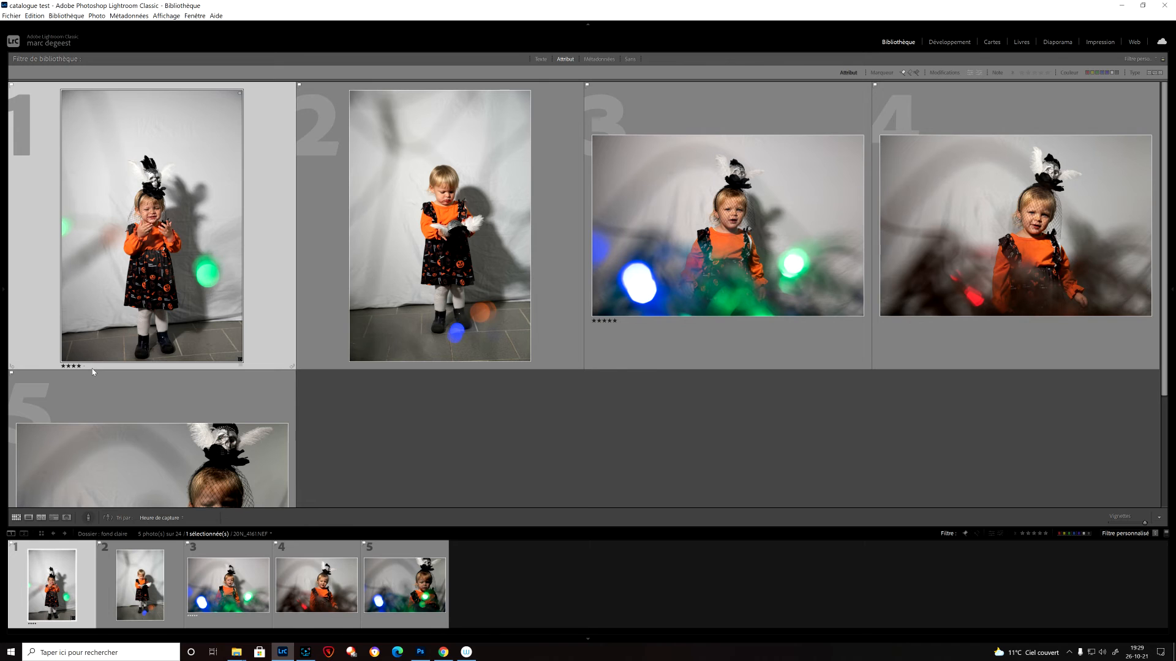
pyautogui.press('5')
pyautogui.press('4')
pyautogui.press('1')
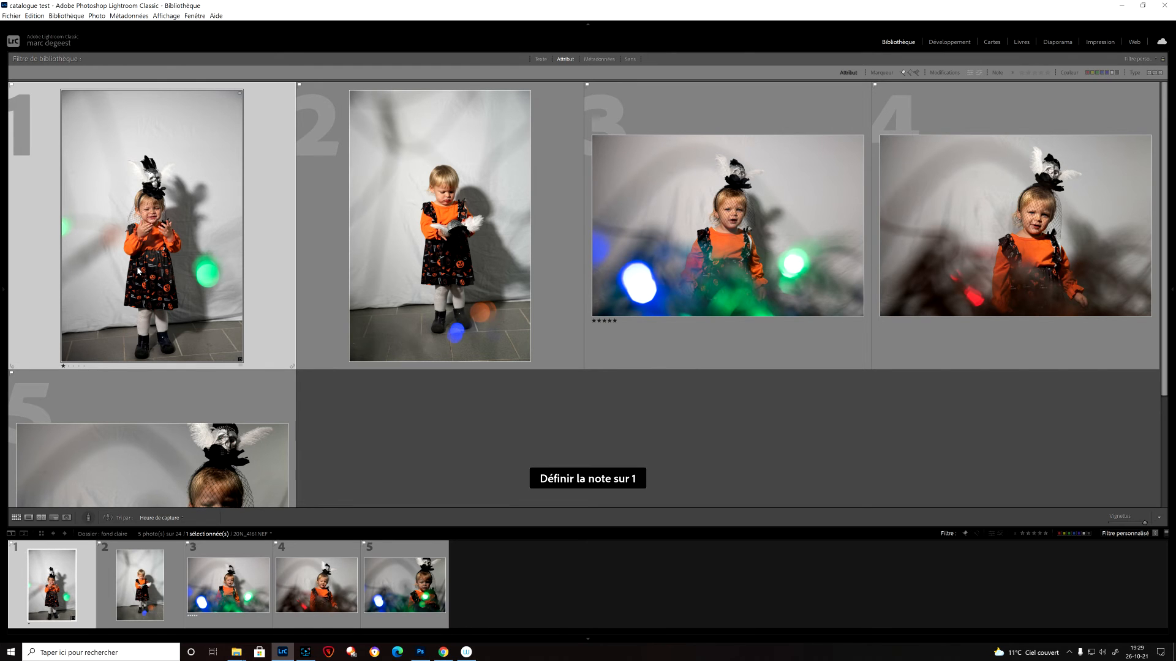
pyautogui.press('2')
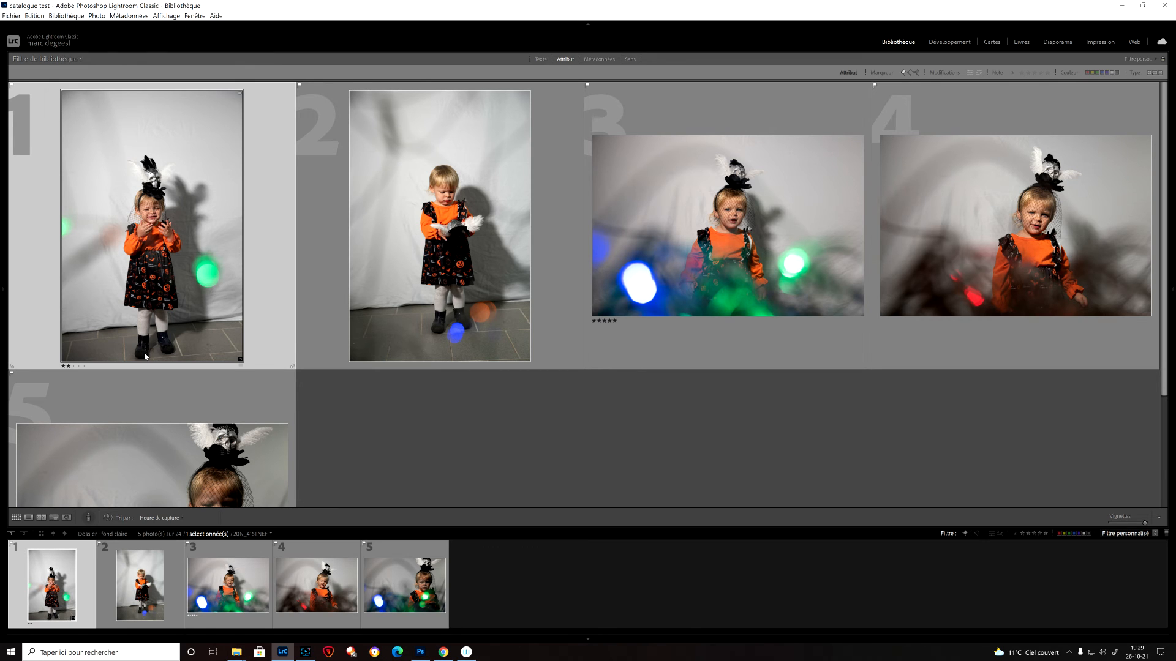
pyautogui.press('1')
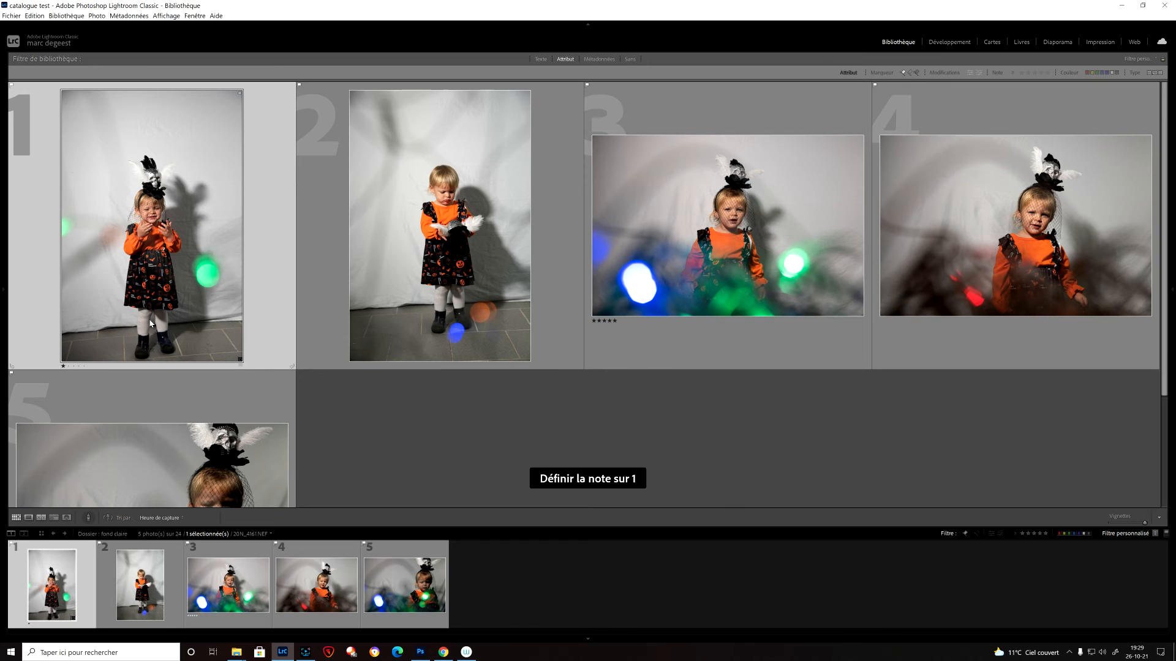
# Rate the third and fourth photos one star and add a one-star rating criterion to the picks filter
pyautogui.click(666, 290)
pyautogui.press('1')
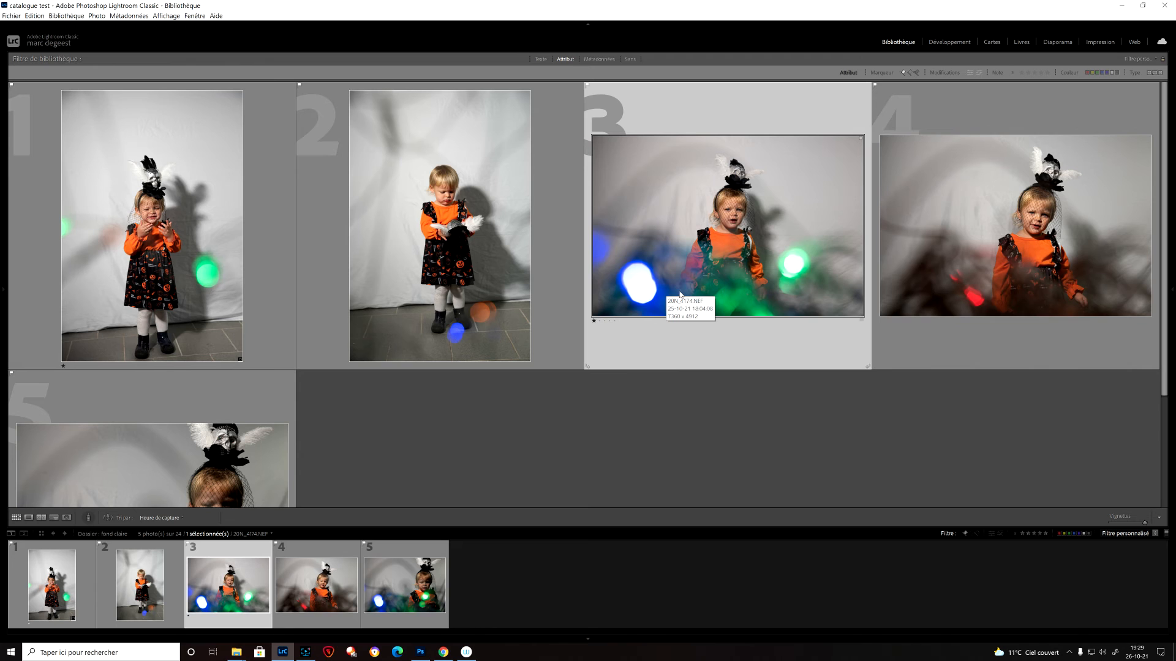
pyautogui.click(952, 248)
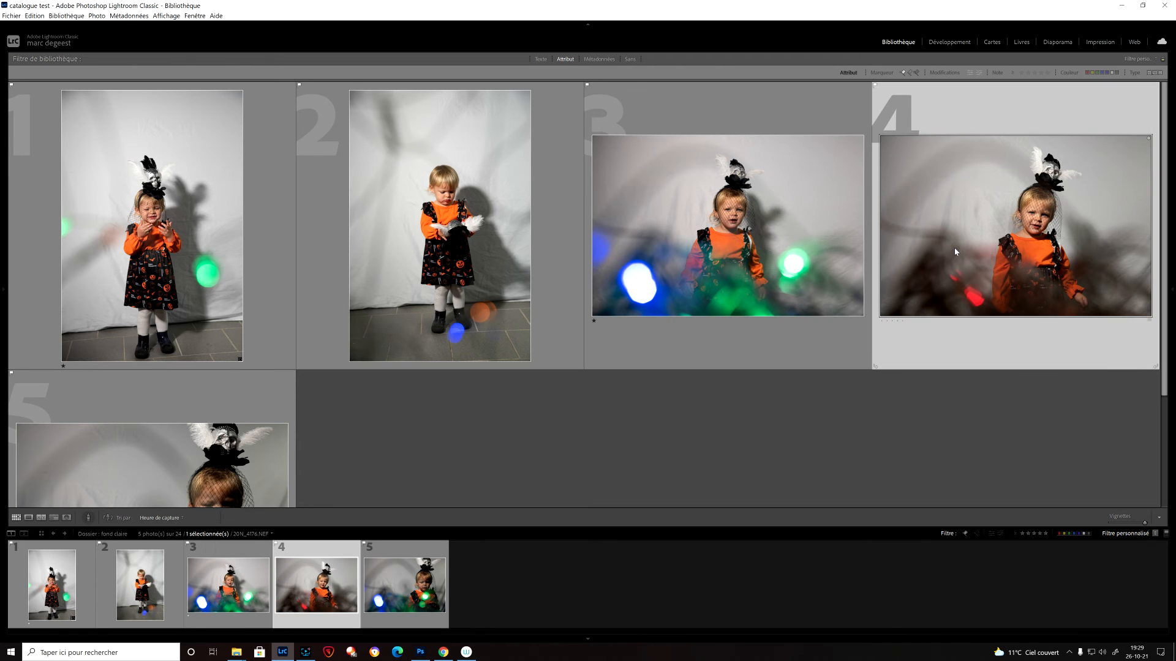
pyautogui.press('1')
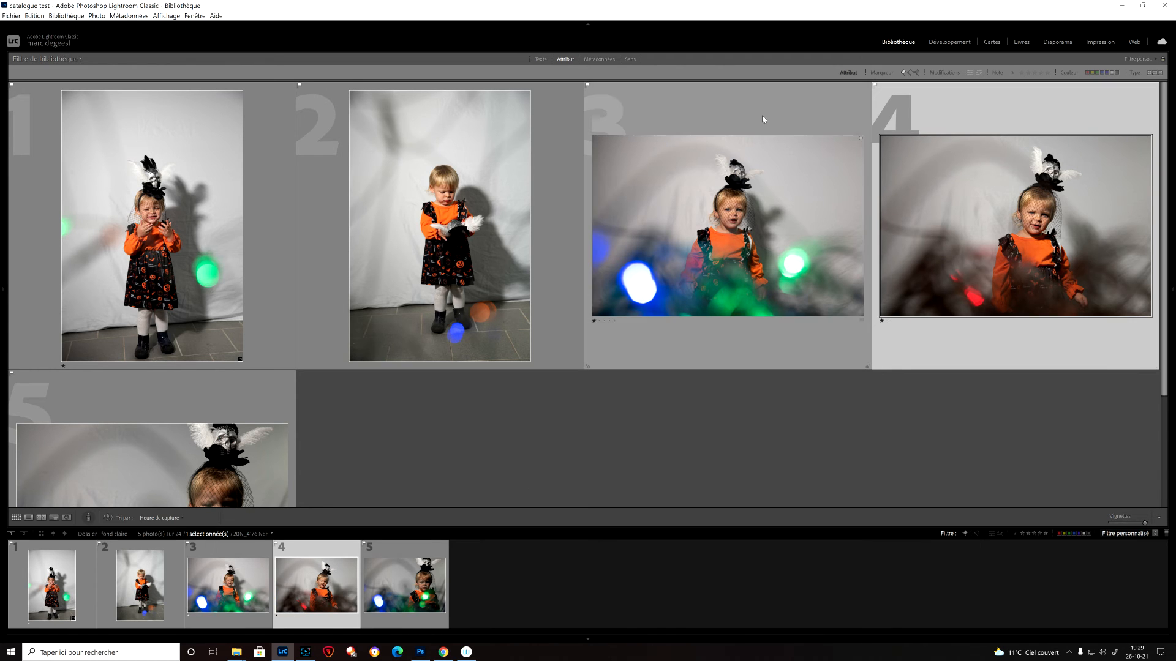
pyautogui.click(1021, 73)
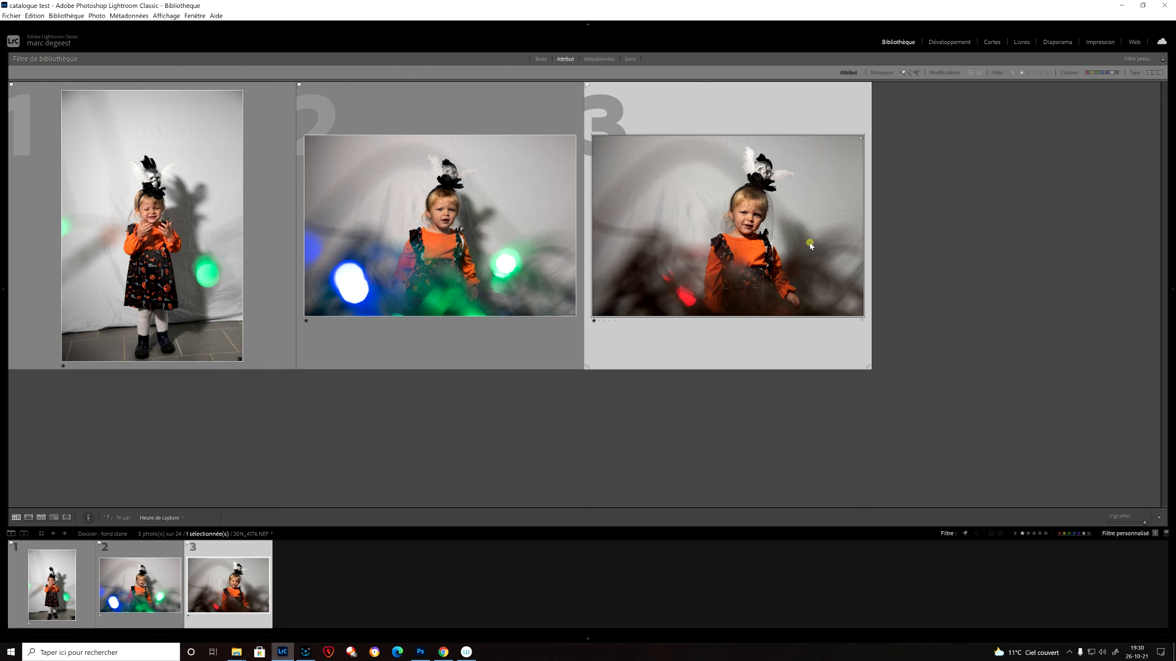
# Apply the red colour label to the third filtered photo and replace it with the yellow label
pyautogui.press('6')
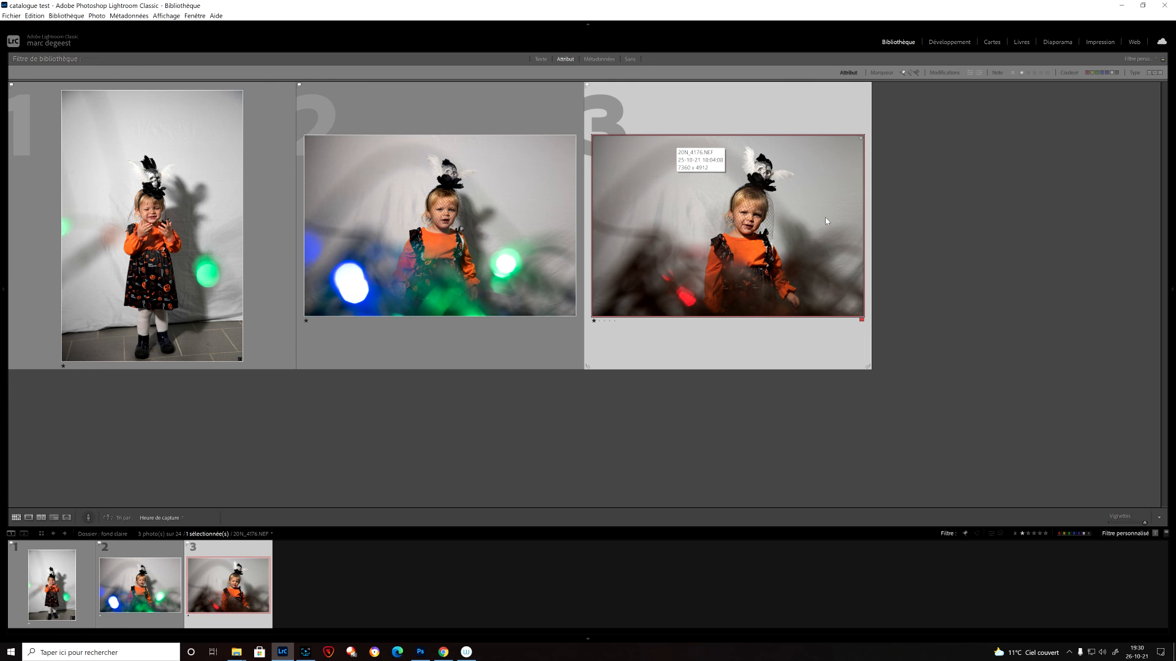
pyautogui.press('7')
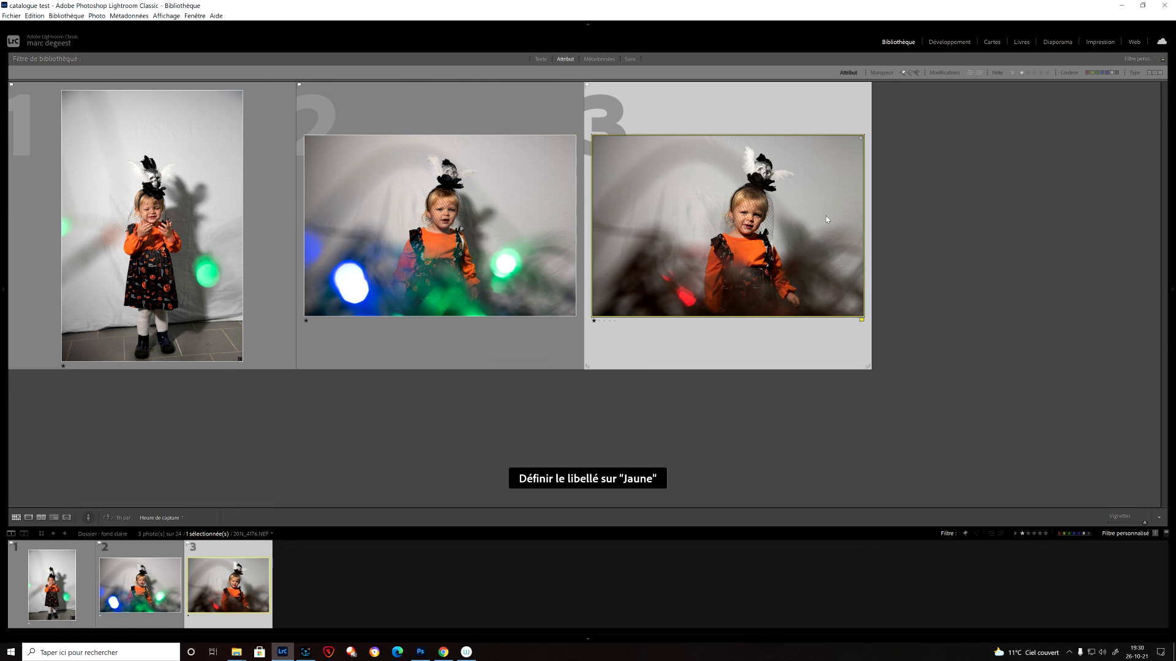